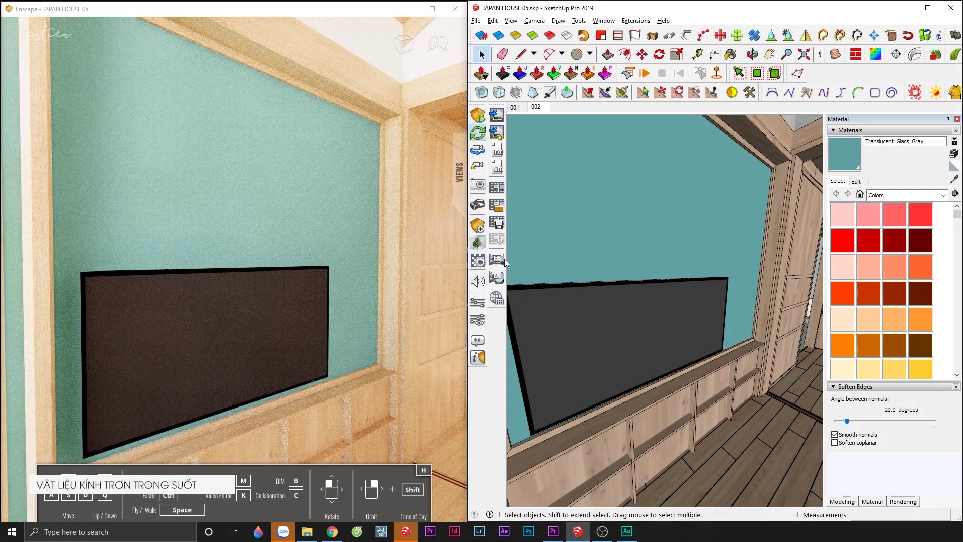
# Step: Keep Translucent_Glass_Gray on Default type, enable Transparency and drop Opacity to 0%
pyautogui.click(503, 260)
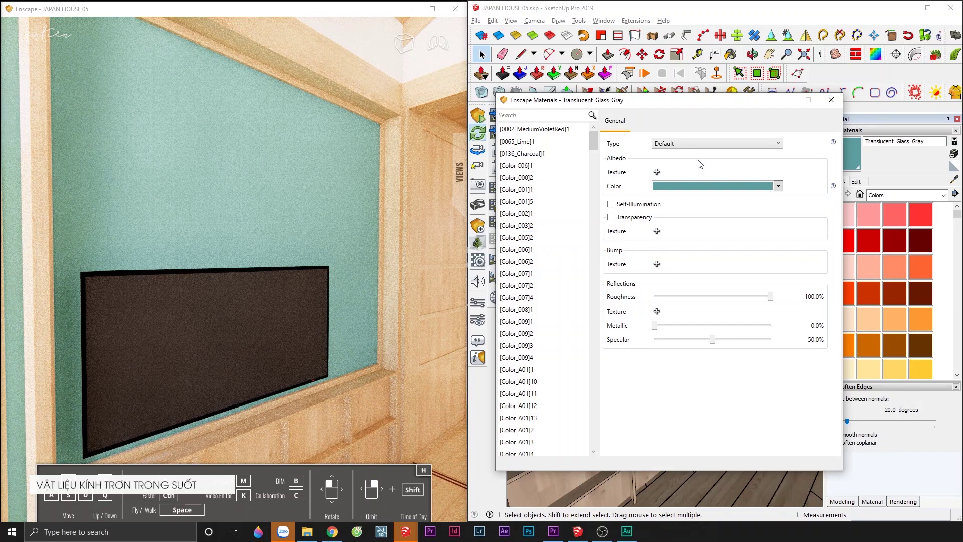
pyautogui.click(713, 150)
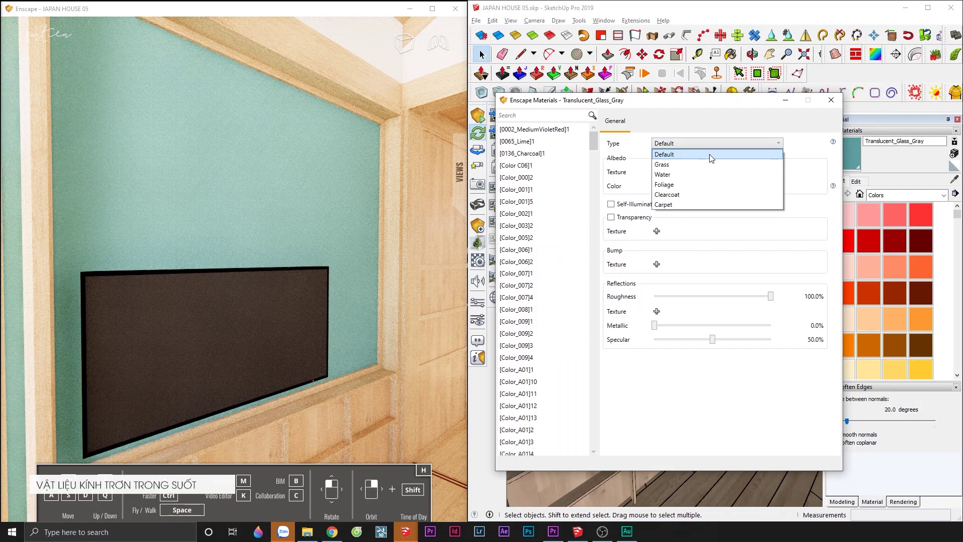
pyautogui.click(710, 159)
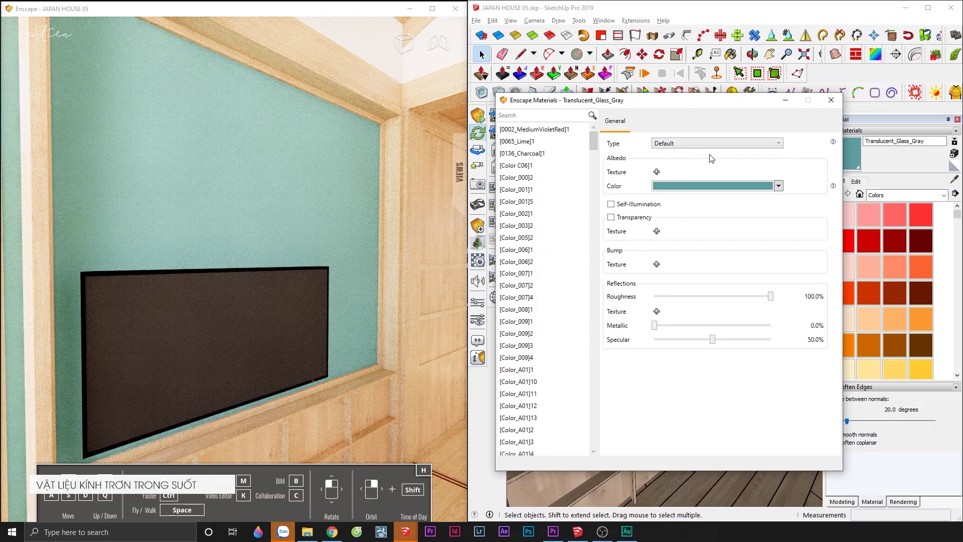
pyautogui.click(611, 218)
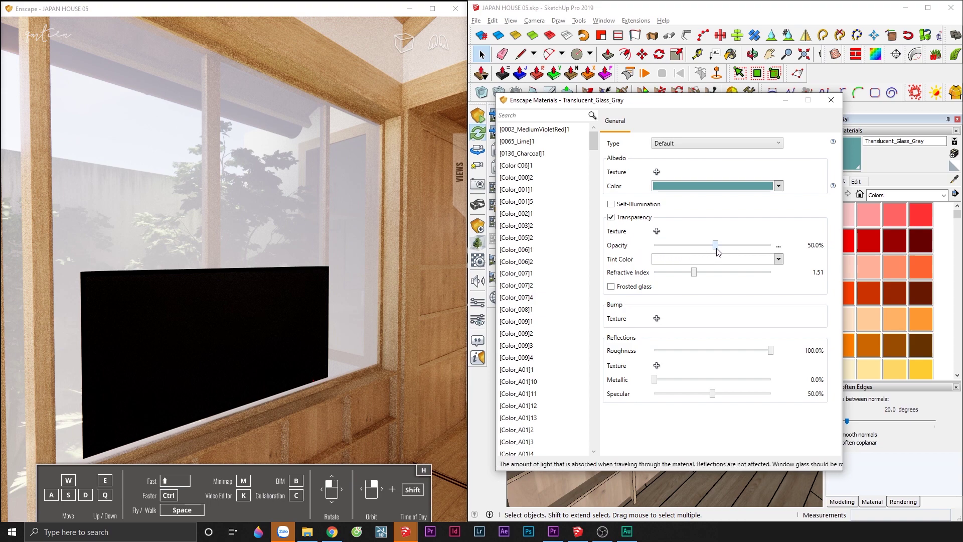
pyautogui.moveTo(717, 251); pyautogui.dragTo(652, 250)
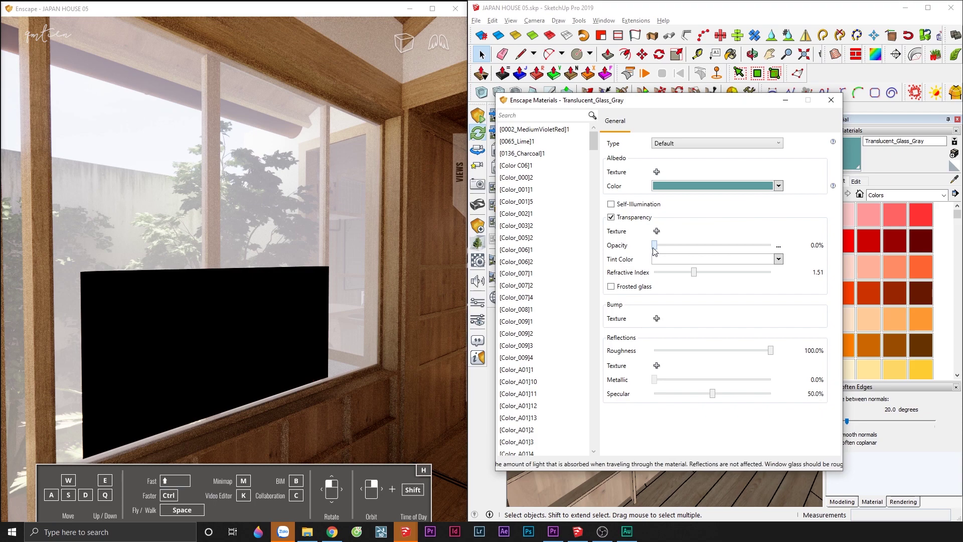
pyautogui.moveTo(672, 247)
pyautogui.mouseDown()
pyautogui.moveTo(771, 252)
pyautogui.moveTo(641, 250)
pyautogui.mouseUp()
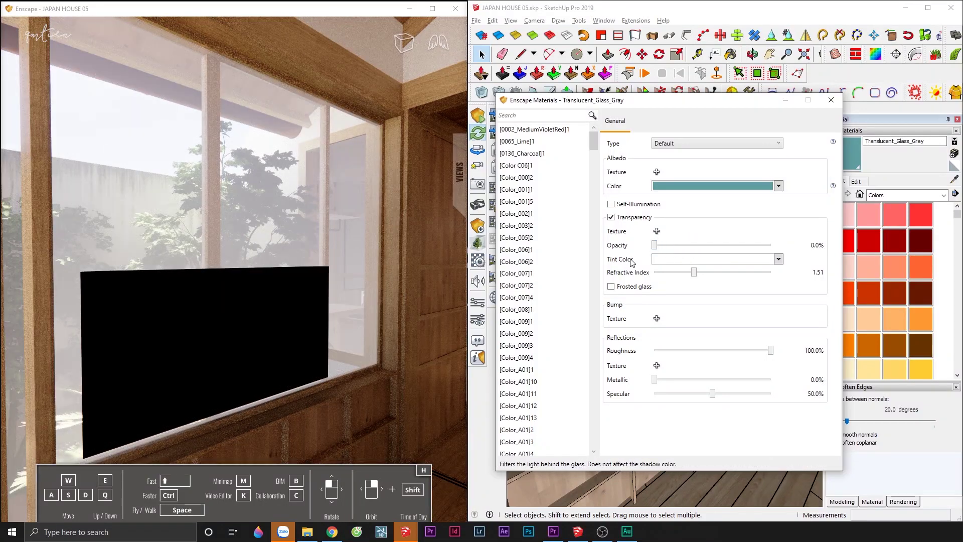
pyautogui.click(667, 259)
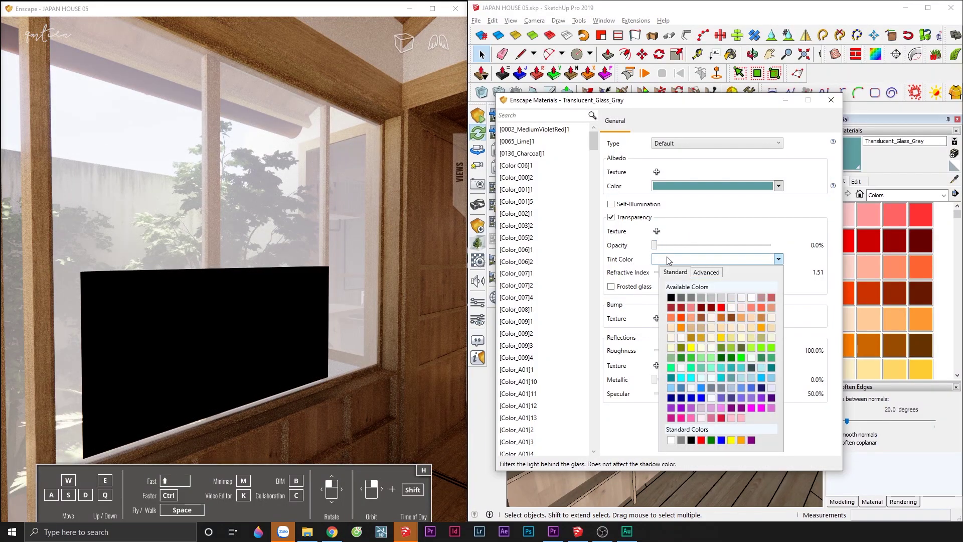
pyautogui.click(721, 308)
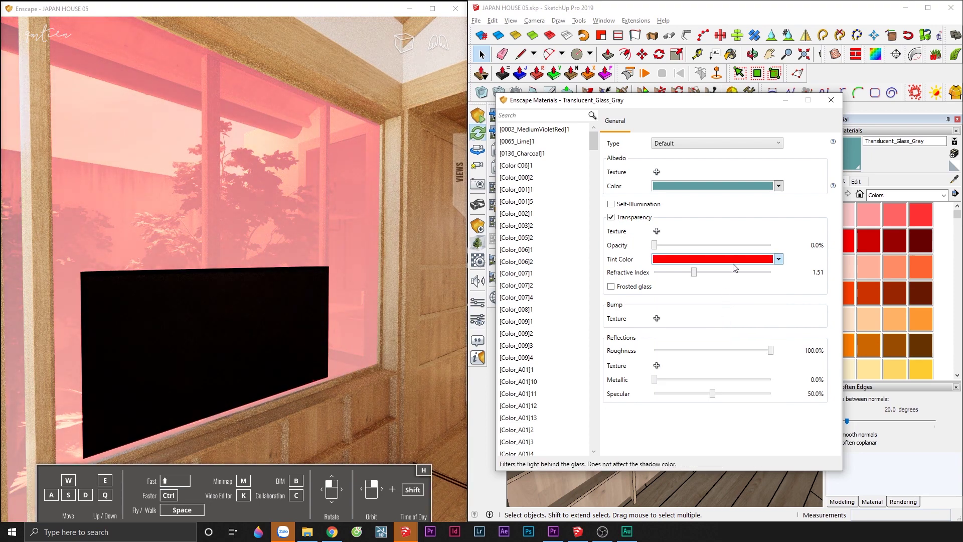
pyautogui.click(736, 260)
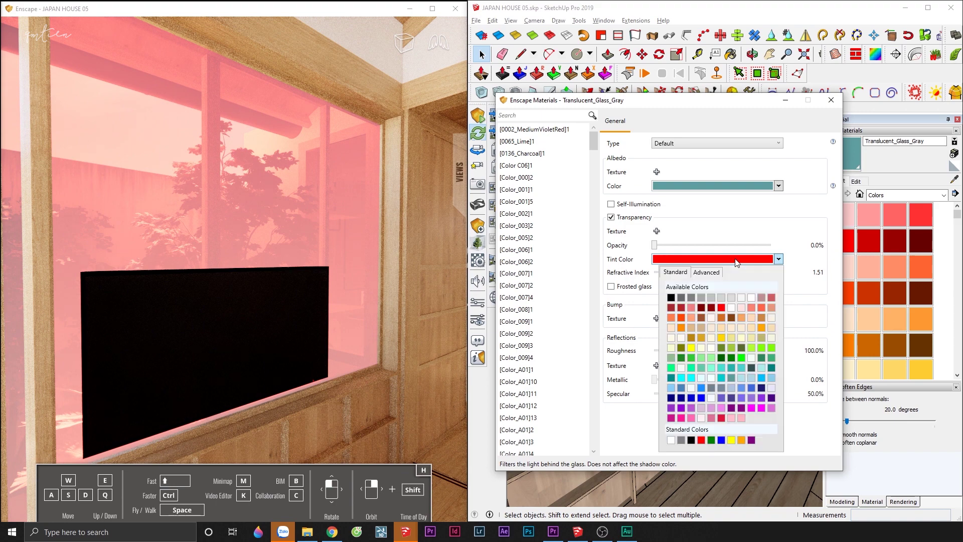
pyautogui.click(711, 273)
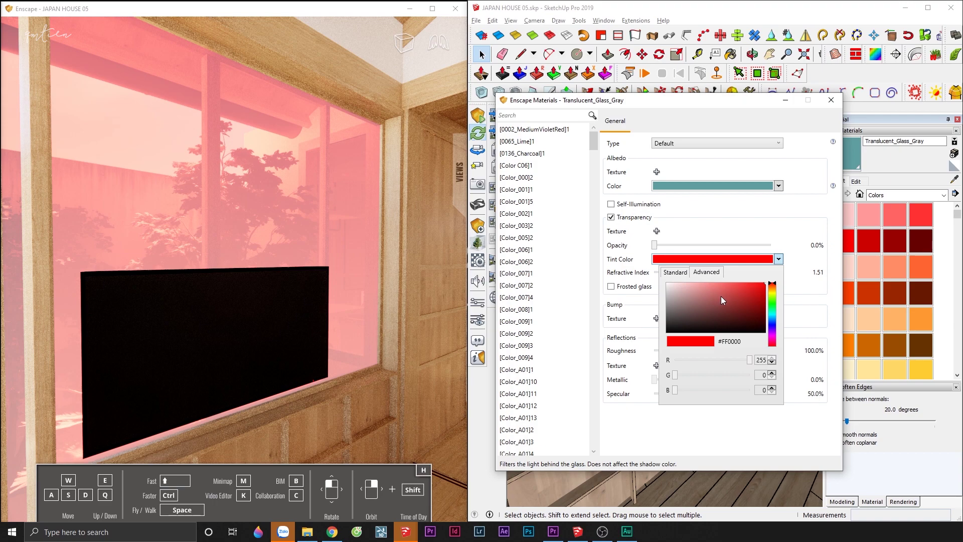
pyautogui.moveTo(721, 296)
pyautogui.mouseDown()
pyautogui.moveTo(738, 315)
pyautogui.moveTo(718, 296)
pyautogui.mouseUp()
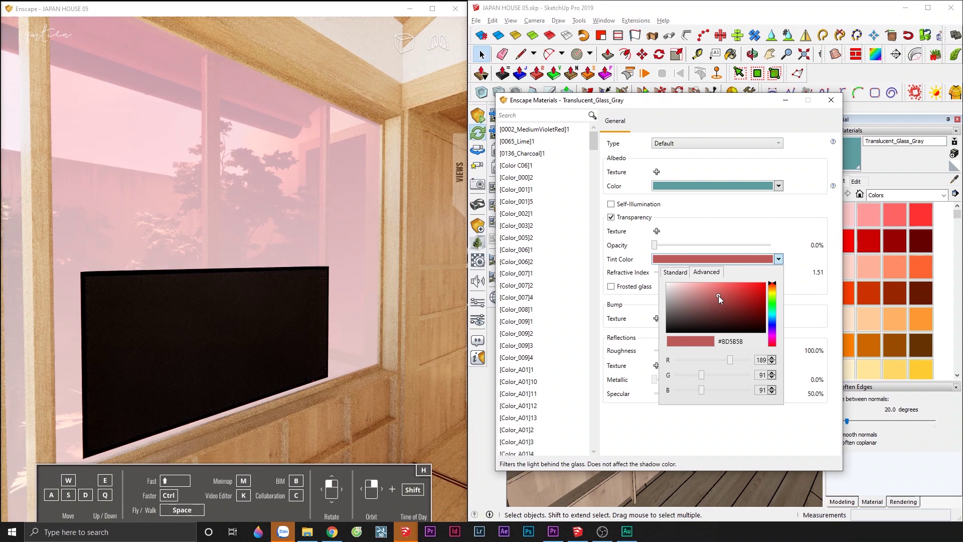
pyautogui.moveTo(719, 296); pyautogui.dragTo(666, 282)
pyautogui.click(801, 277)
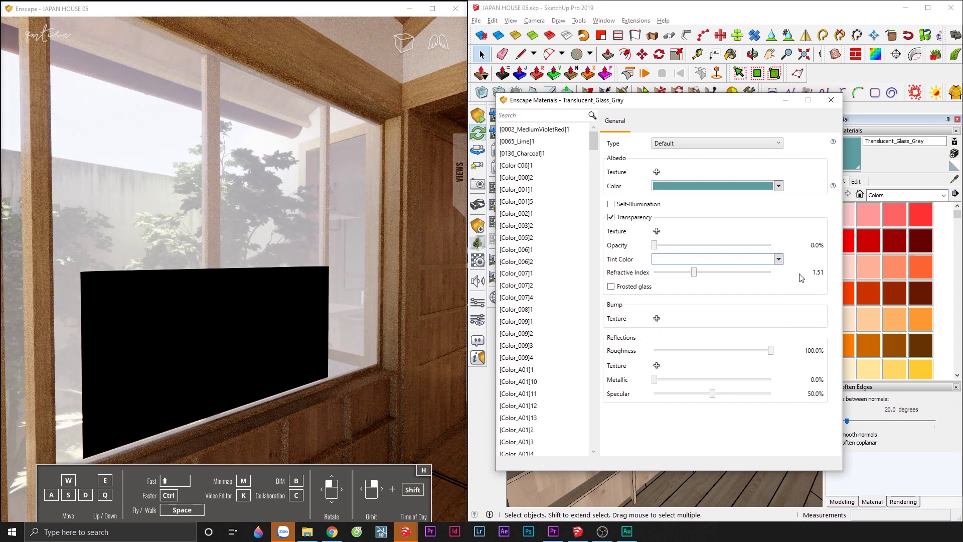
# Step: Set Translucent_Glass_Gray's refractive index to exactly 1.63 using Set Value
pyautogui.moveTo(627, 272)
pyautogui.moveTo(694, 273); pyautogui.dragTo(691, 279)
pyautogui.moveTo(699, 277); pyautogui.dragTo(702, 278)
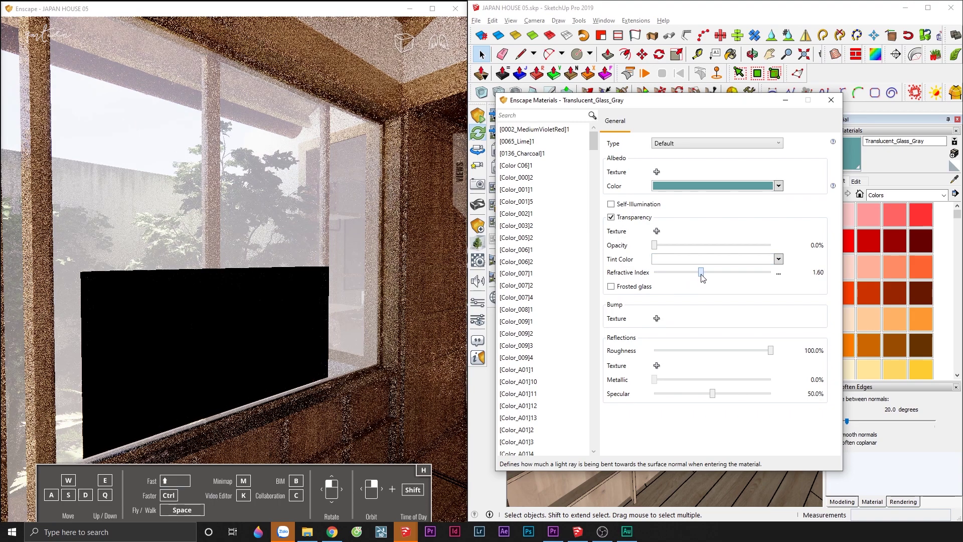
pyautogui.moveTo(714, 272)
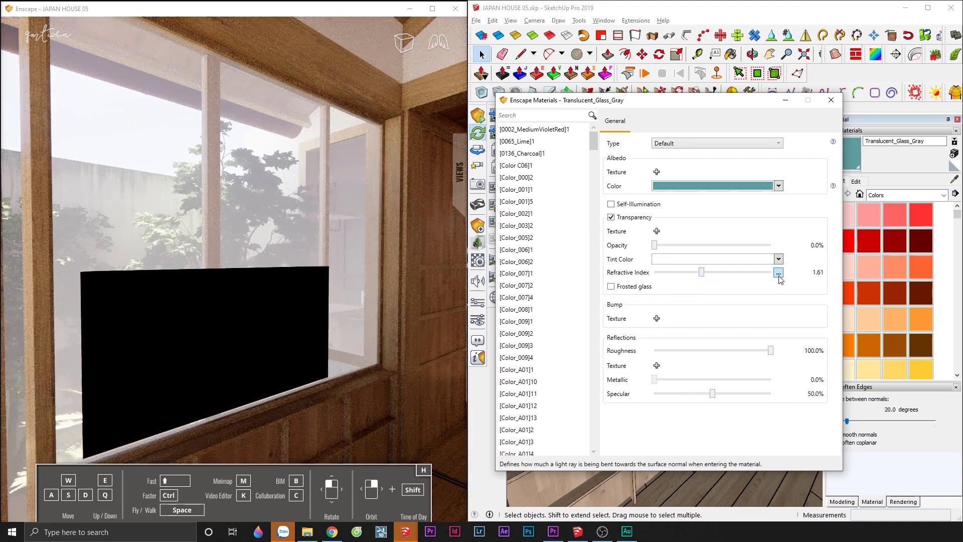
pyautogui.click(778, 273)
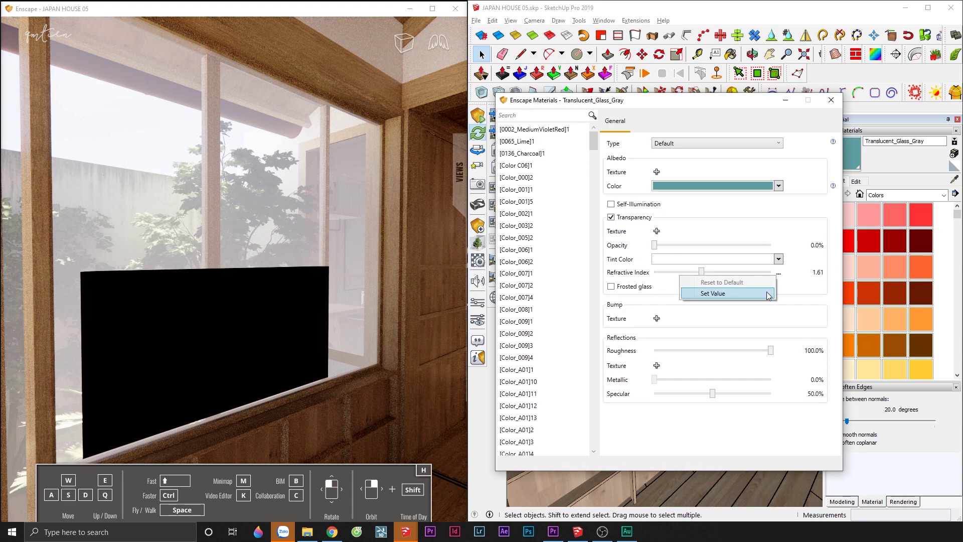
pyautogui.click(768, 294)
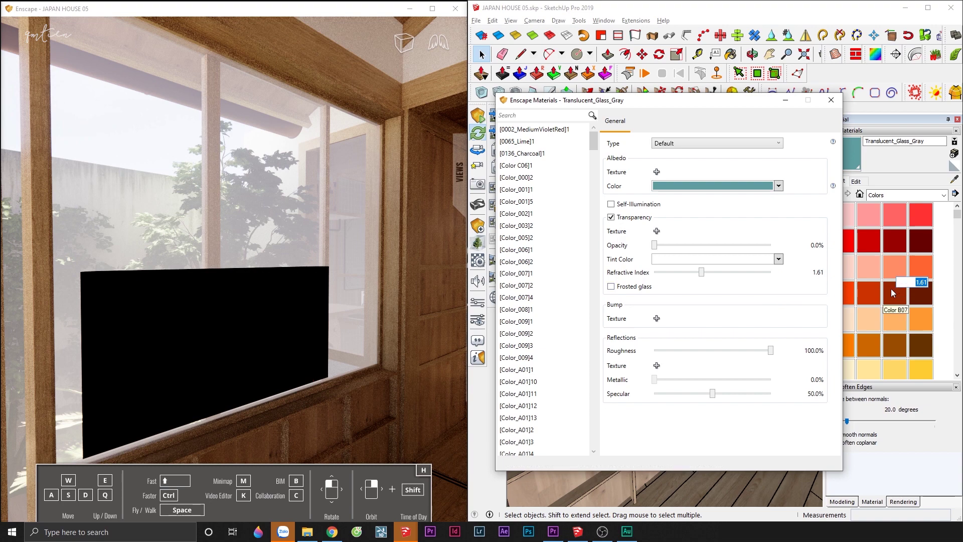
pyautogui.write('1.63')
pyautogui.press('Return')
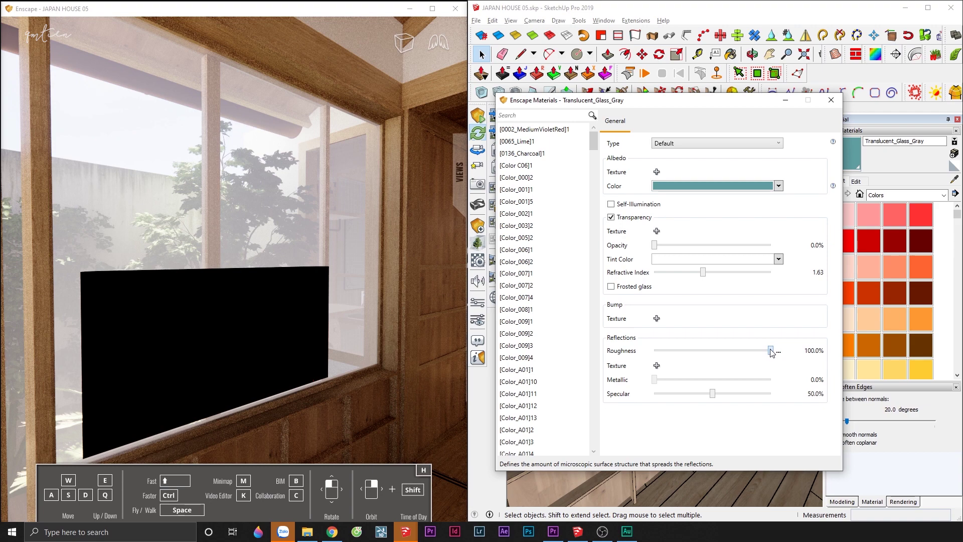
# Step: Lower Translucent_Glass_Gray's reflection roughness to 0% and orbit the Enscape view to check the pane
pyautogui.moveTo(771, 352); pyautogui.dragTo(632, 351)
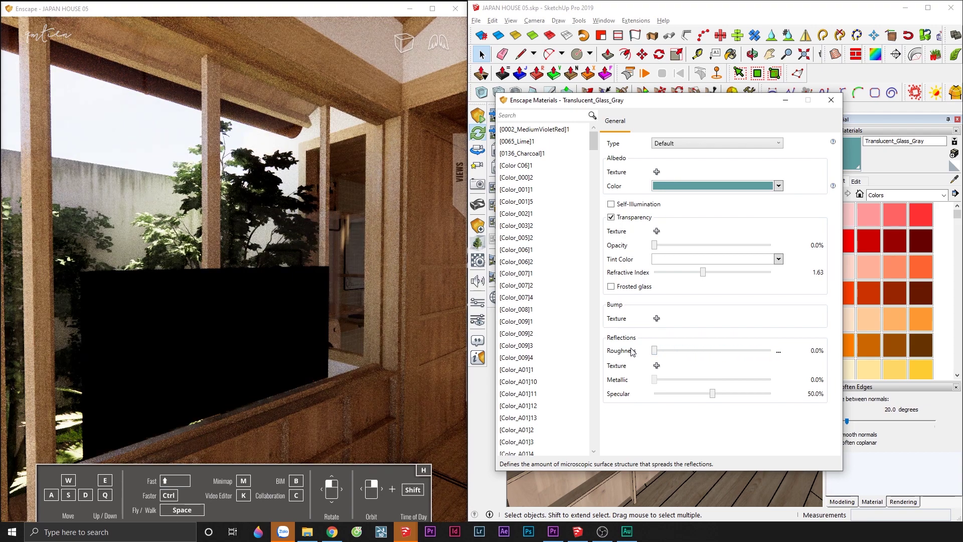
pyautogui.moveTo(427, 309)
pyautogui.mouseDown()
pyautogui.moveTo(351, 309)
pyautogui.moveTo(382, 309)
pyautogui.mouseUp()
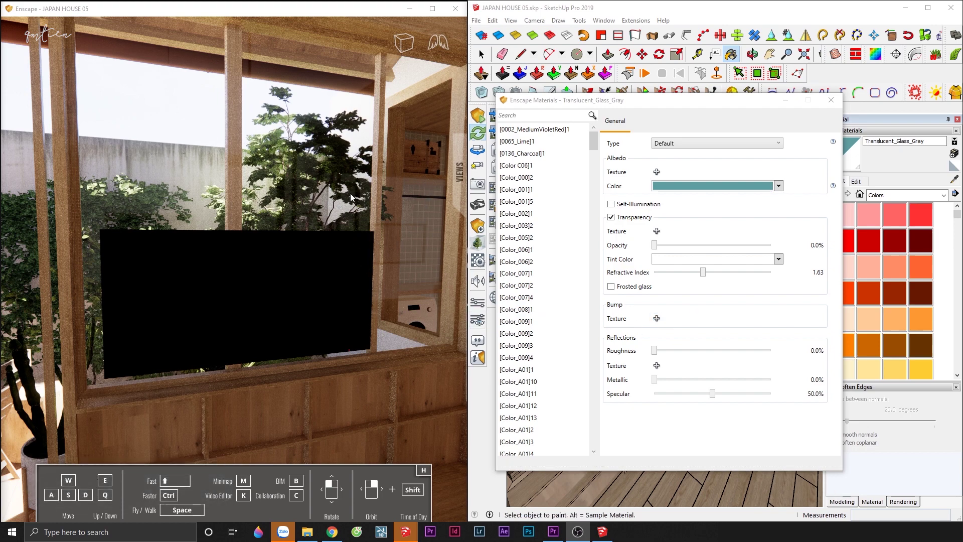
# Step: Enable Frosted glass on Translucent_Glass_Gray with Roughness 100% and Specular 0%
pyautogui.click(616, 288)
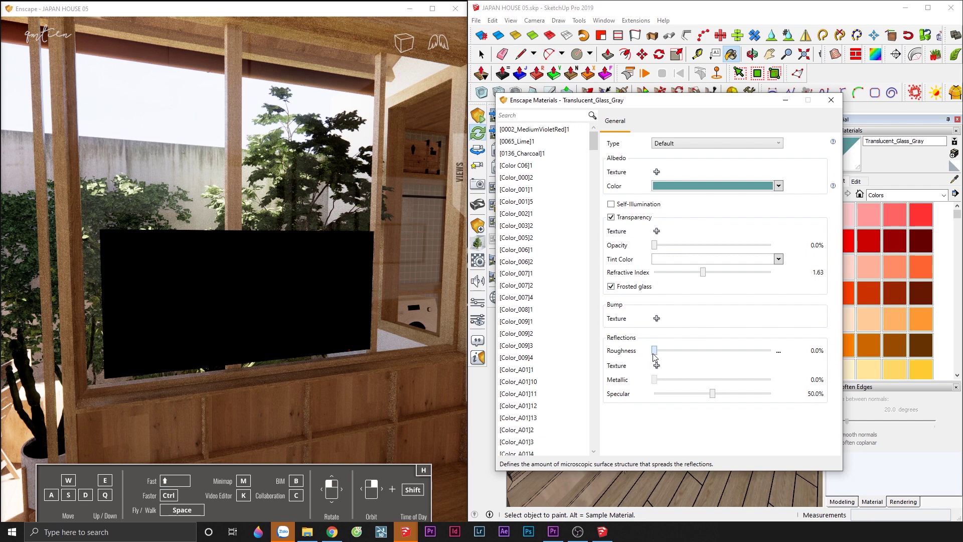
pyautogui.moveTo(653, 351); pyautogui.dragTo(701, 352)
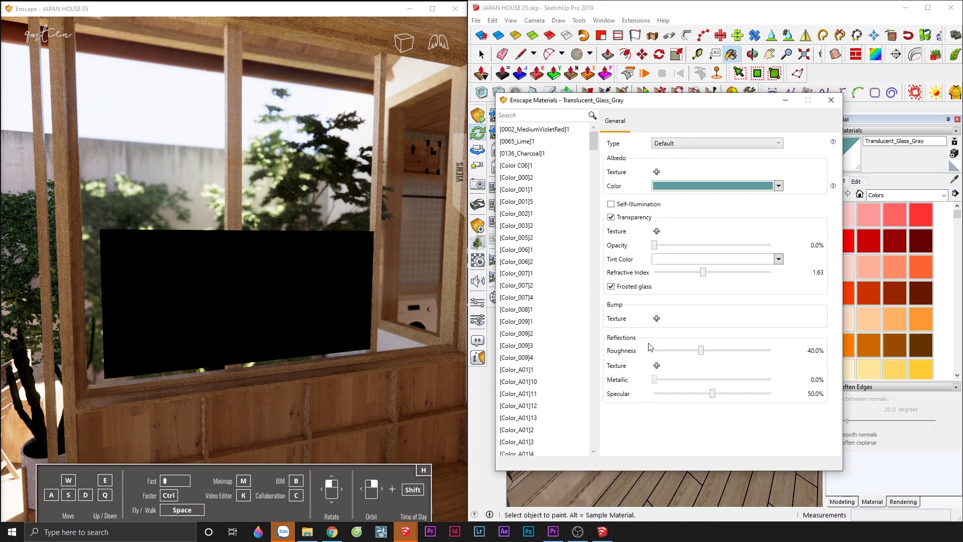
pyautogui.moveTo(701, 350)
pyautogui.moveTo(701, 355); pyautogui.dragTo(734, 357)
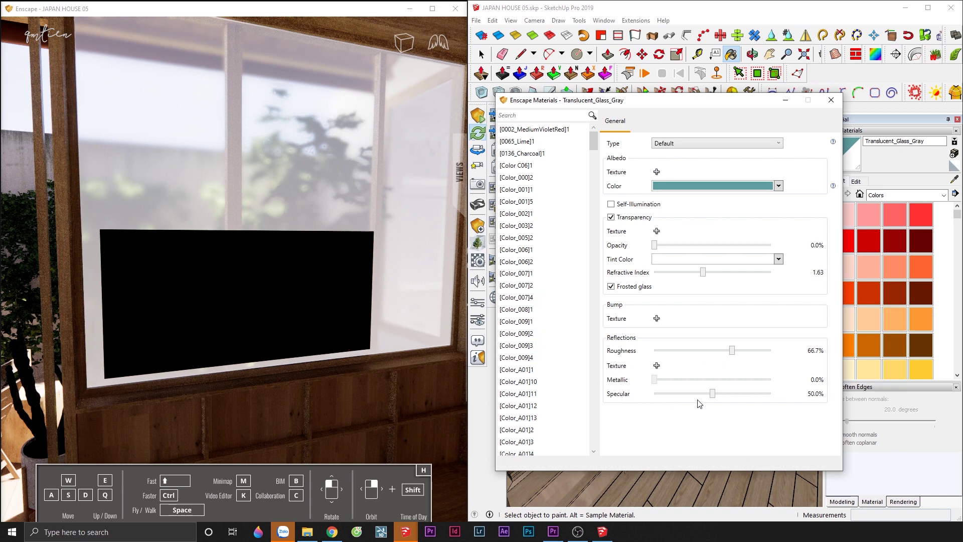
pyautogui.moveTo(712, 393)
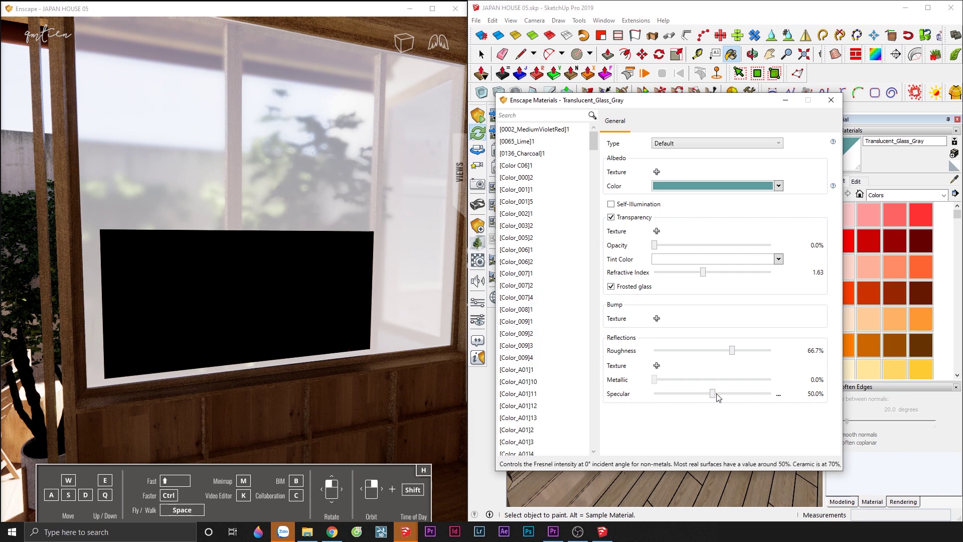
pyautogui.moveTo(713, 394); pyautogui.dragTo(636, 393)
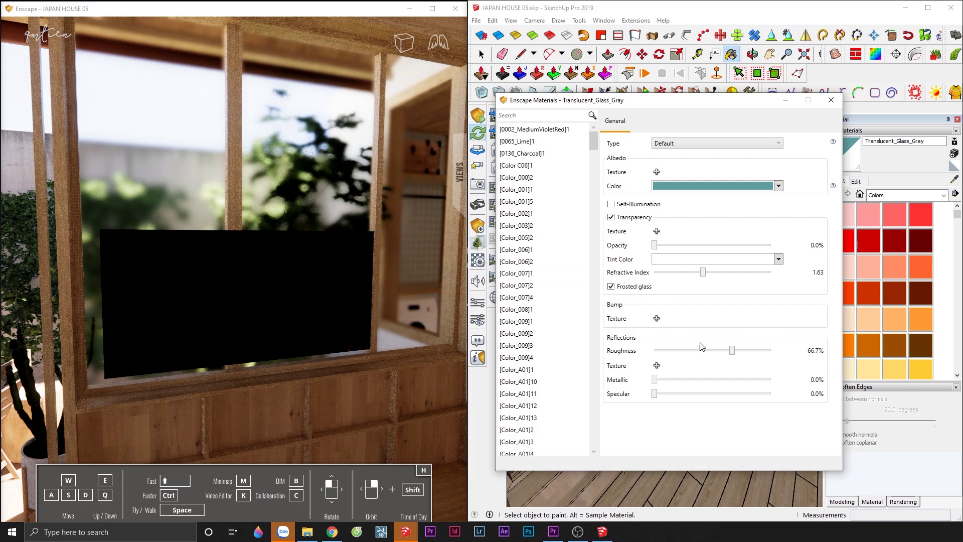
pyautogui.moveTo(731, 350); pyautogui.dragTo(785, 356)
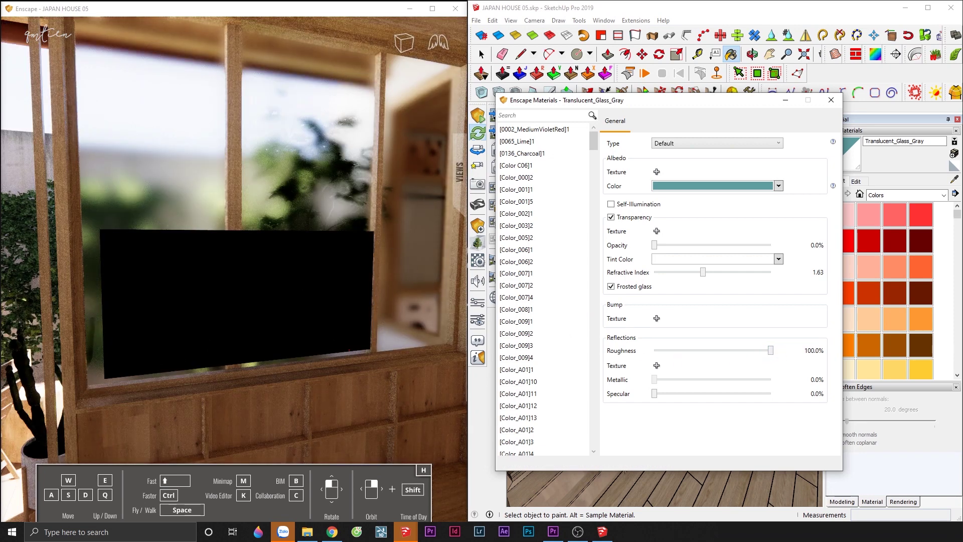
# Step: Focus the Enscape render window to sample the light blue door panel material Color H01
pyautogui.click(301, 190)
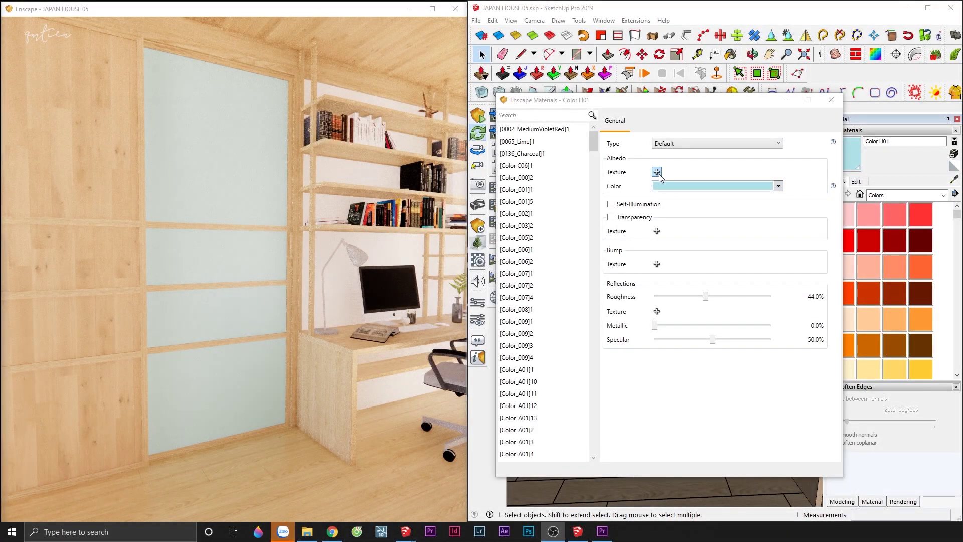
# Step: Load 673-normal.jpg as Color H01's albedo texture, fade the image to 0 and set colour white
pyautogui.click(657, 172)
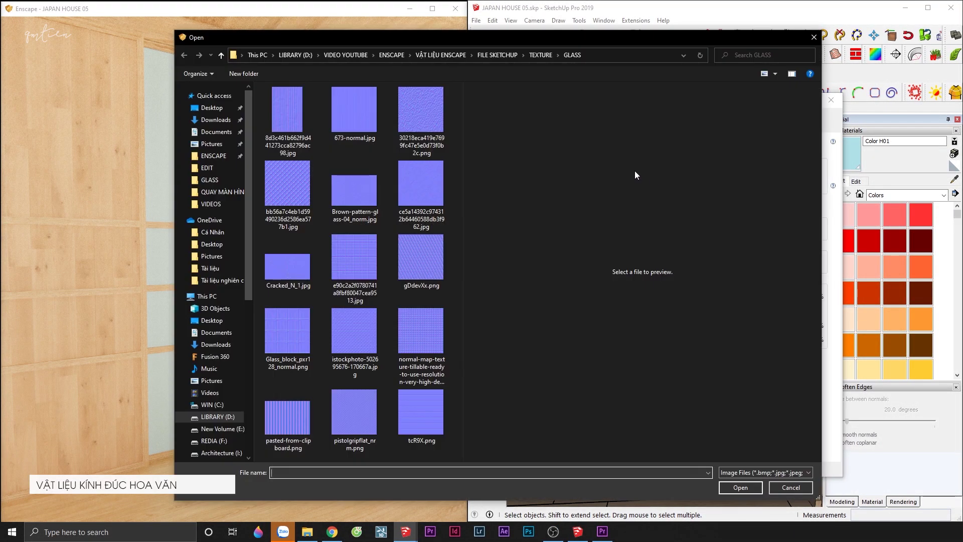
pyautogui.click(370, 137)
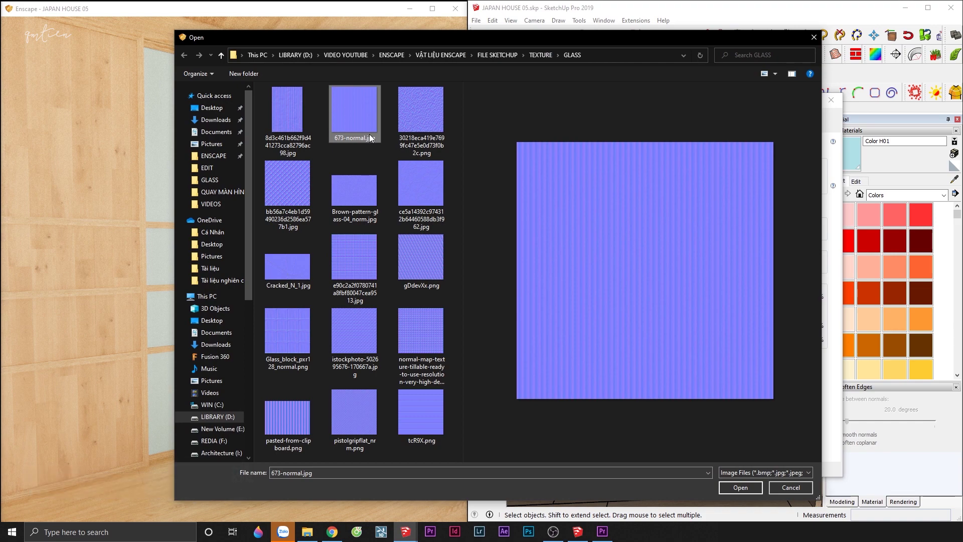
pyautogui.doubleClick(369, 134)
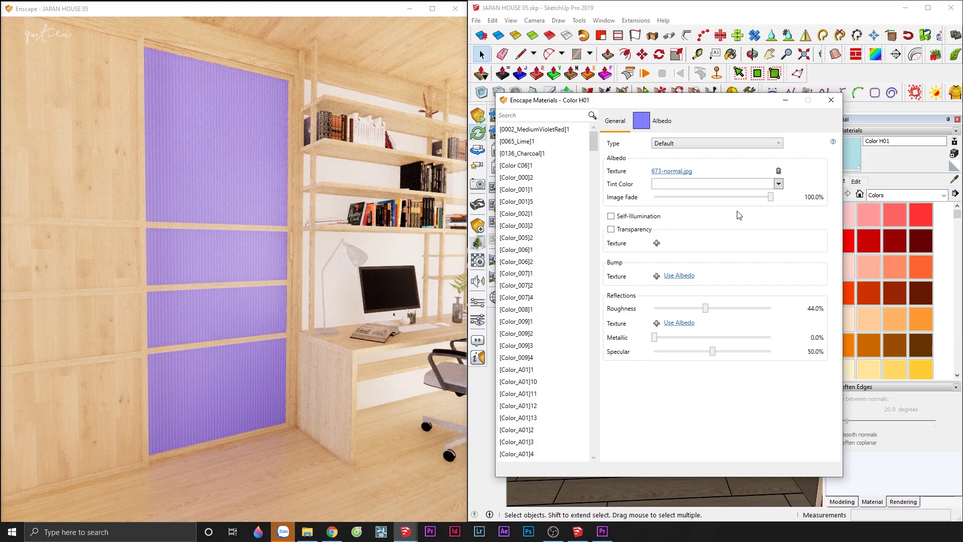
pyautogui.moveTo(771, 197); pyautogui.dragTo(645, 190)
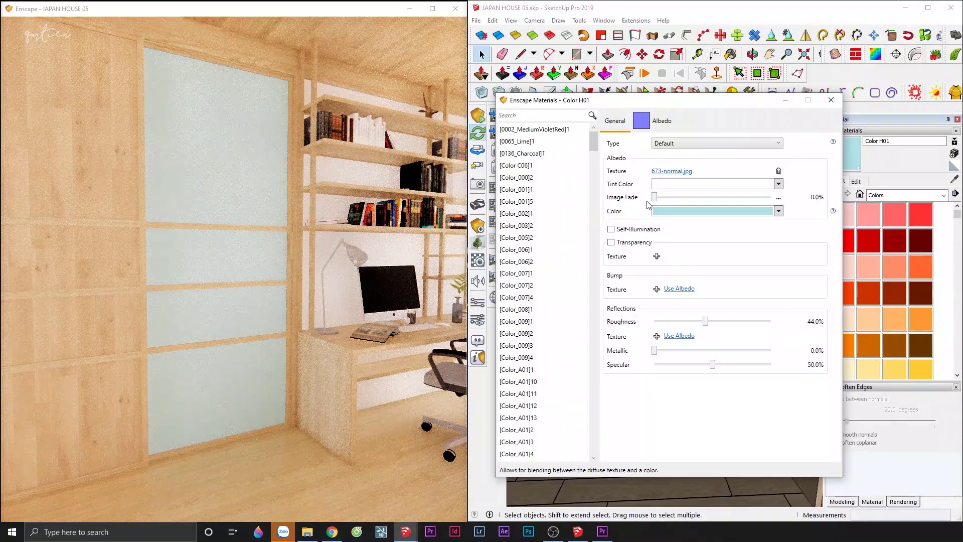
pyautogui.click(657, 211)
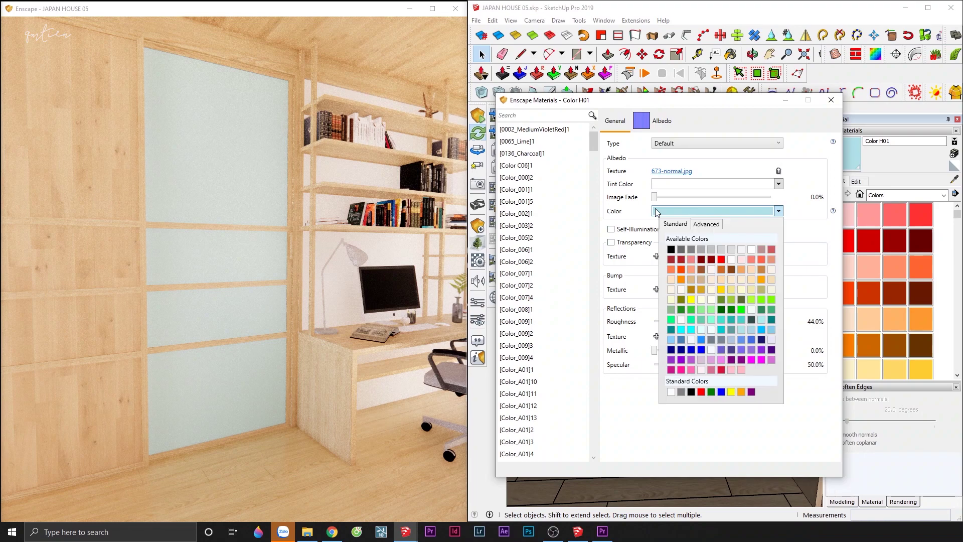
pyautogui.click(751, 249)
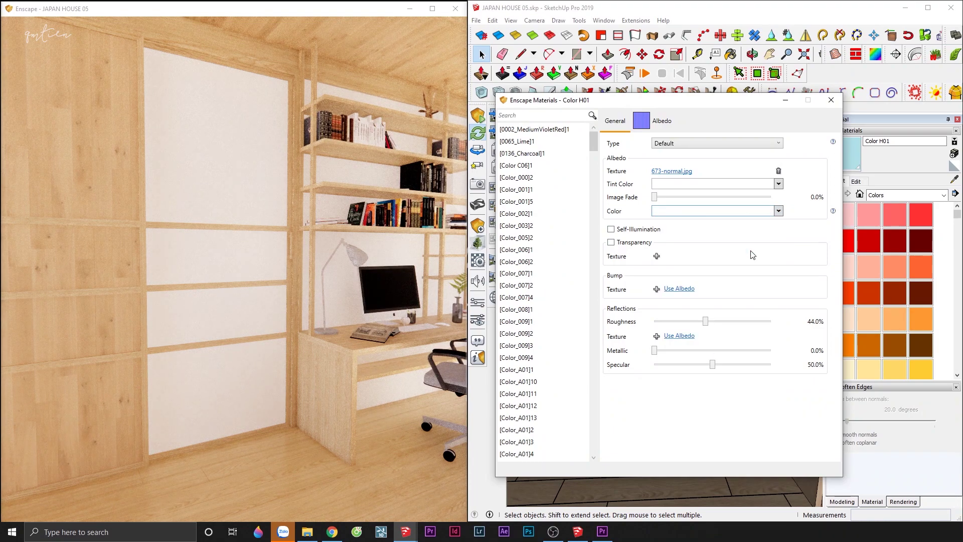
# Step: Enable transparency at 0% opacity and set the refractive index to 1.63
pyautogui.click(640, 246)
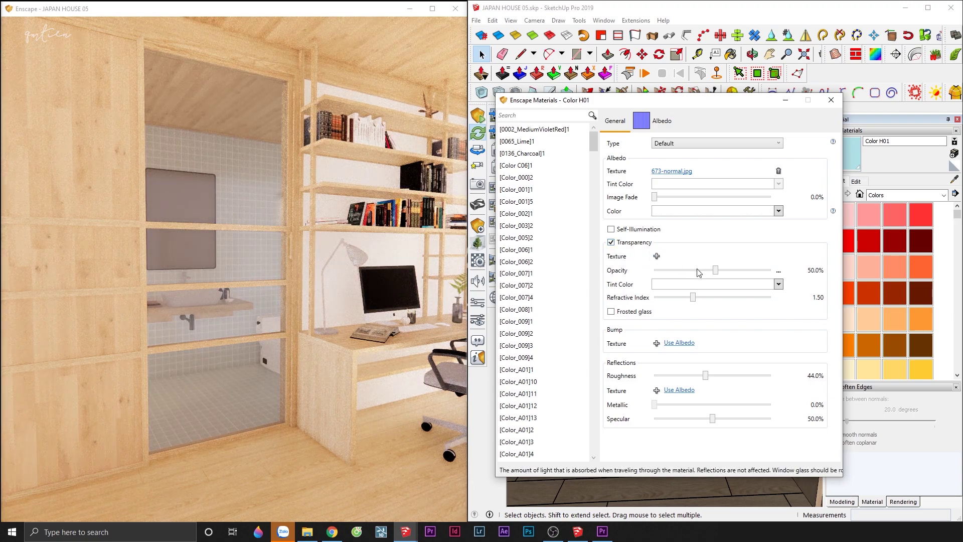
pyautogui.moveTo(715, 270); pyautogui.dragTo(632, 272)
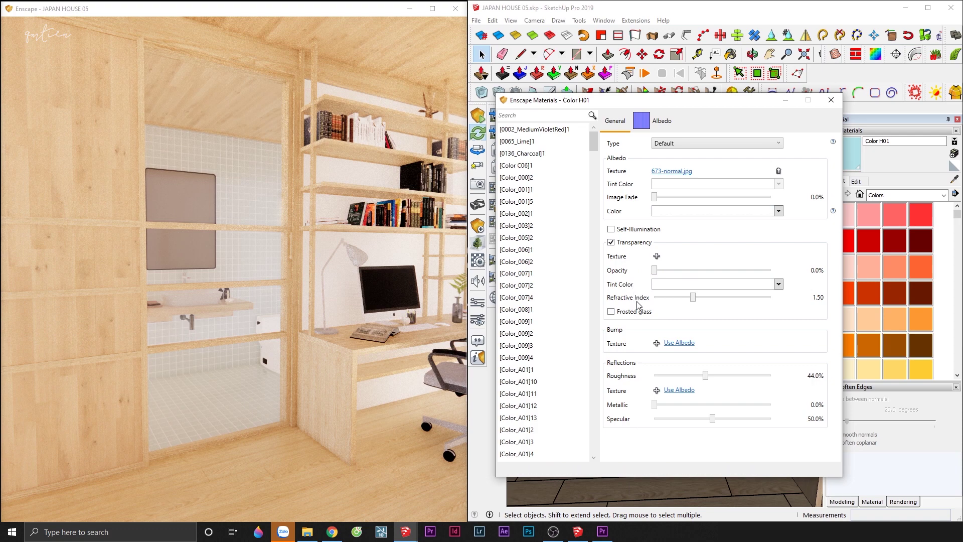
pyautogui.rightClick(778, 298)
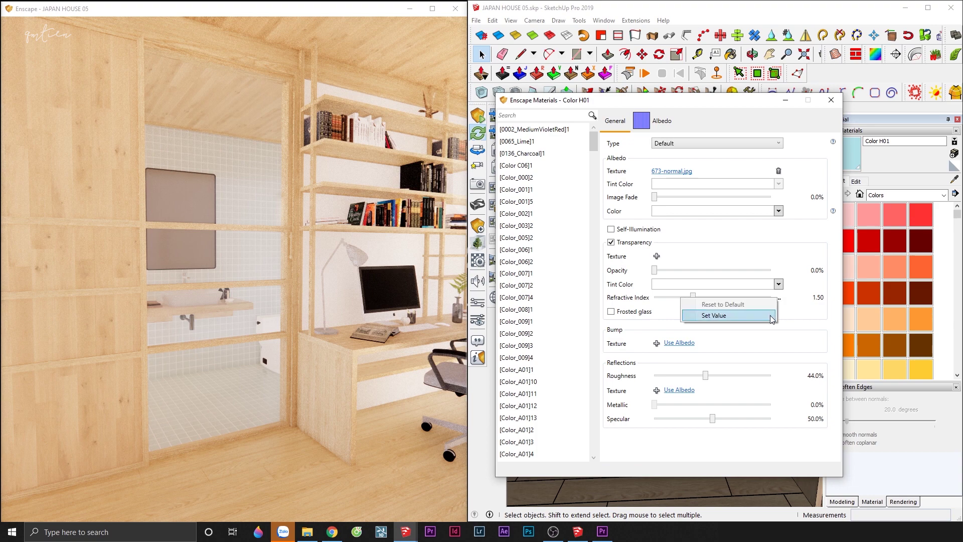
pyautogui.click(771, 316)
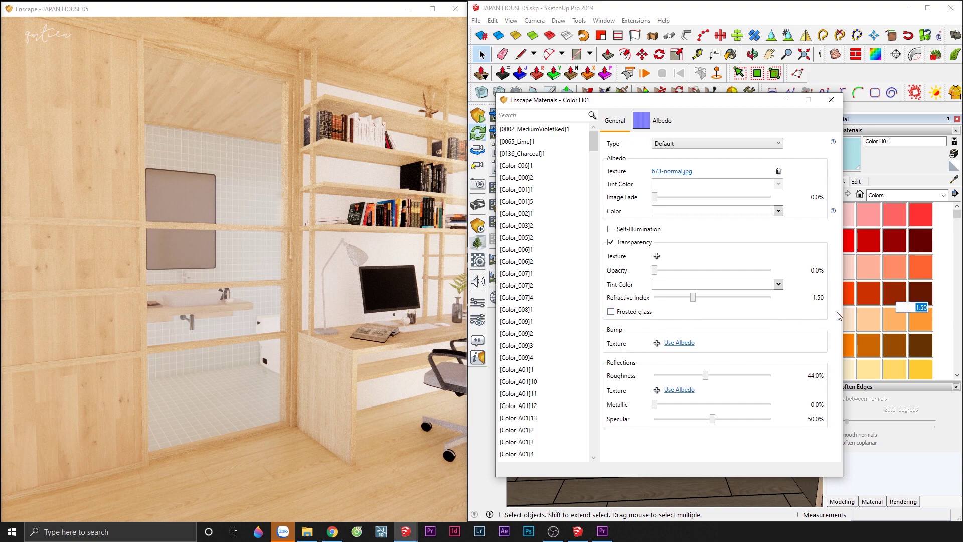
pyautogui.write('1.')
pyautogui.write('63')
pyautogui.press('Return')
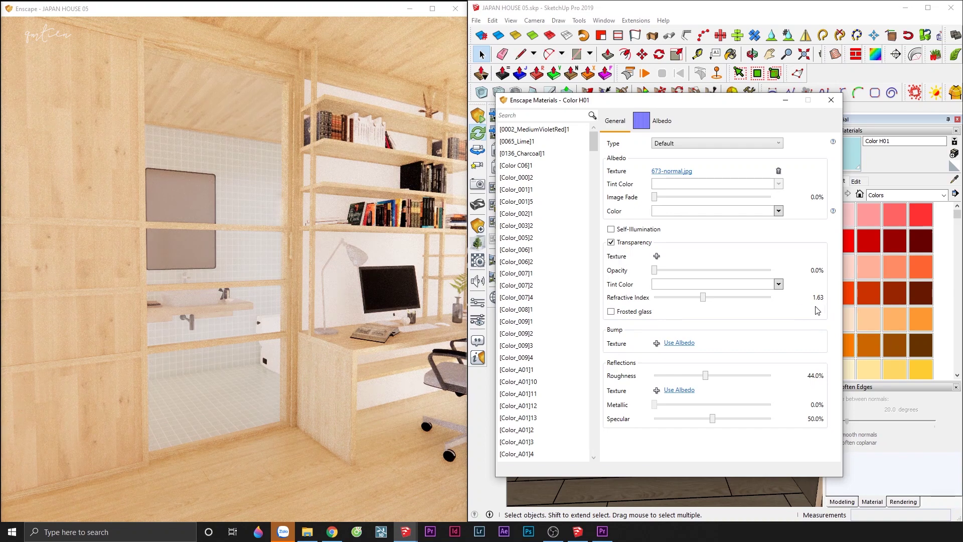
# Step: Reuse the albedo 673-normal.jpg as a Normal map bump at 120.7% intensity
pyautogui.click(687, 344)
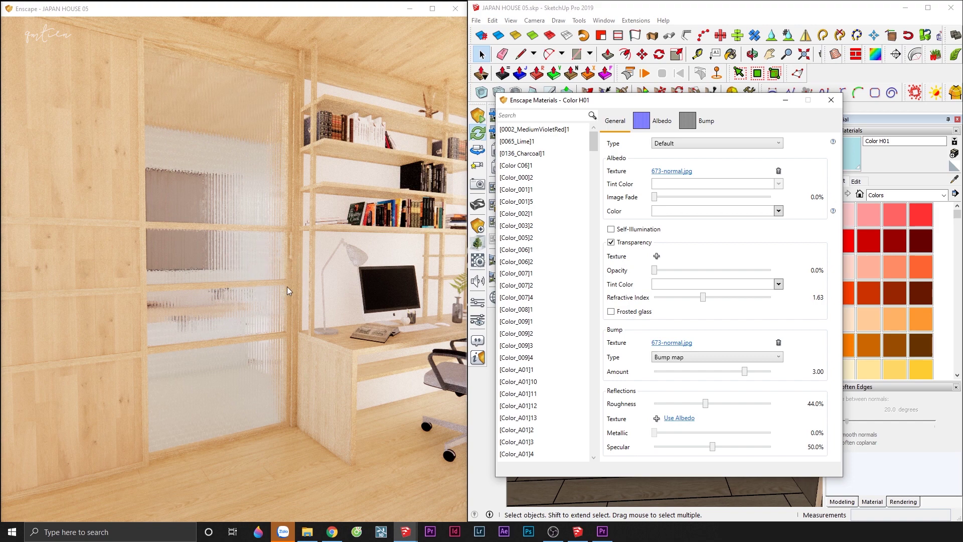
pyautogui.click(733, 359)
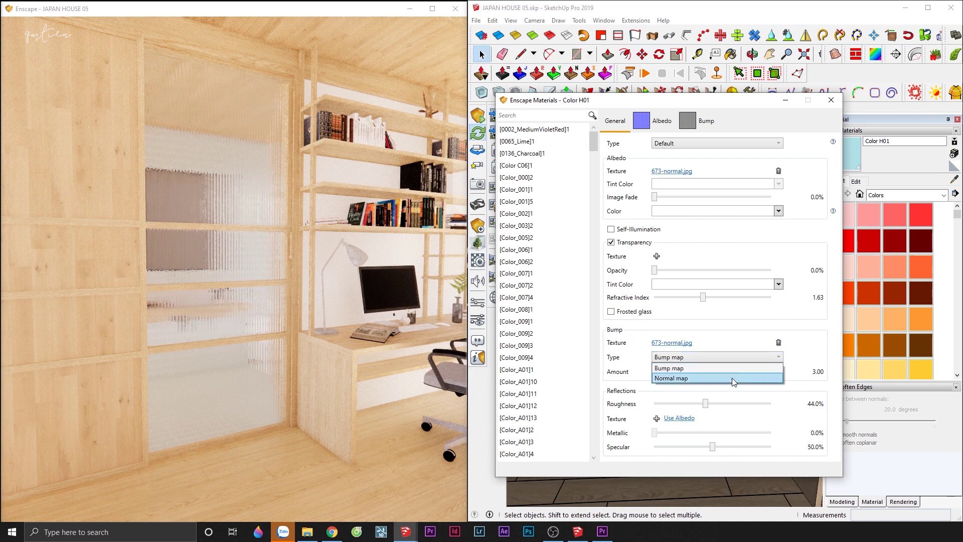
pyautogui.click(732, 378)
pyautogui.click(714, 374)
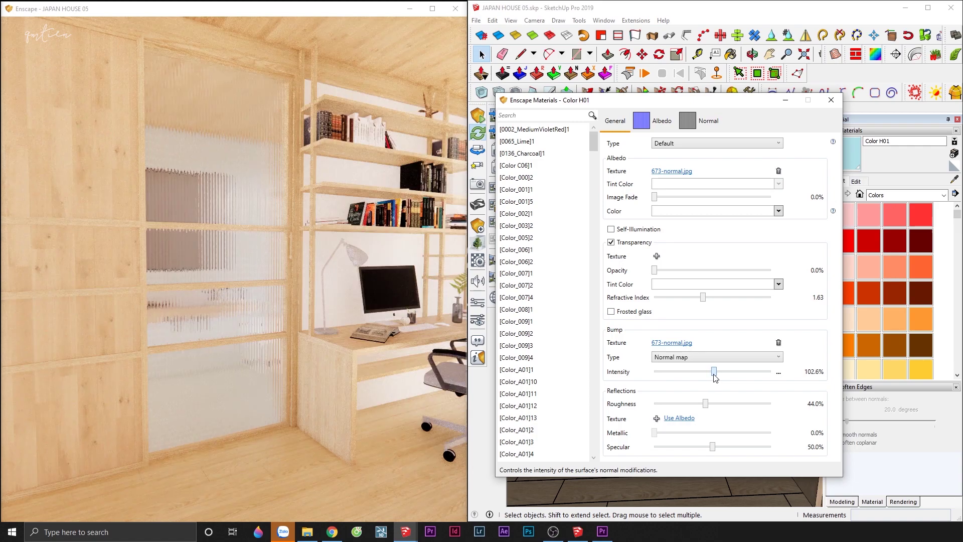
pyautogui.moveTo(714, 374); pyautogui.dragTo(725, 375)
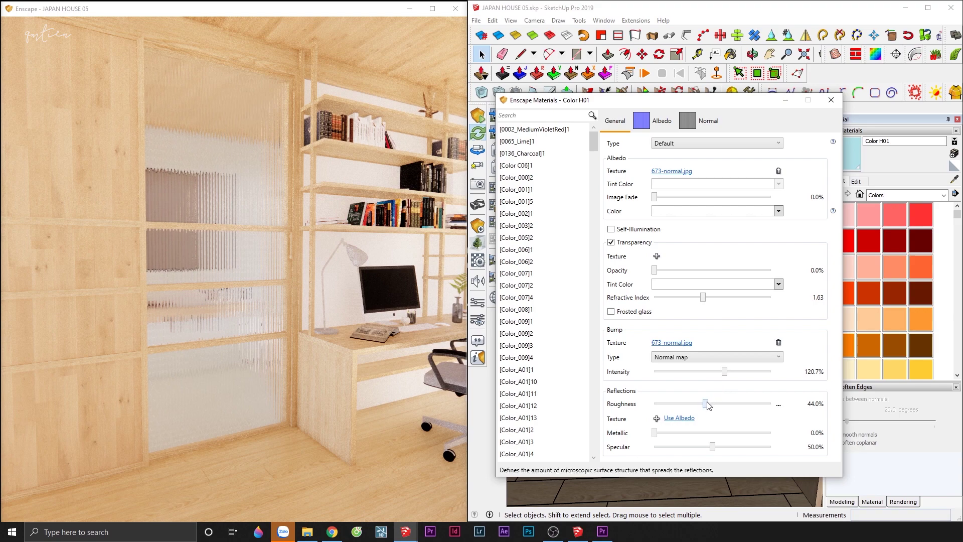
# Step: Set Color H01's roughness to 0% and specular to 71.1%, then view the Albedo settings
pyautogui.moveTo(705, 404); pyautogui.dragTo(649, 404)
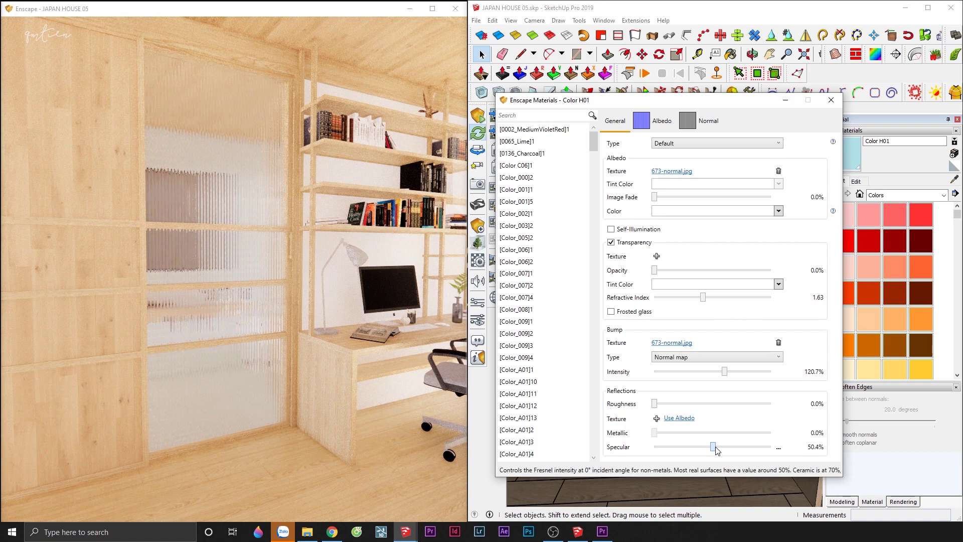
pyautogui.moveTo(708, 448); pyautogui.dragTo(739, 448)
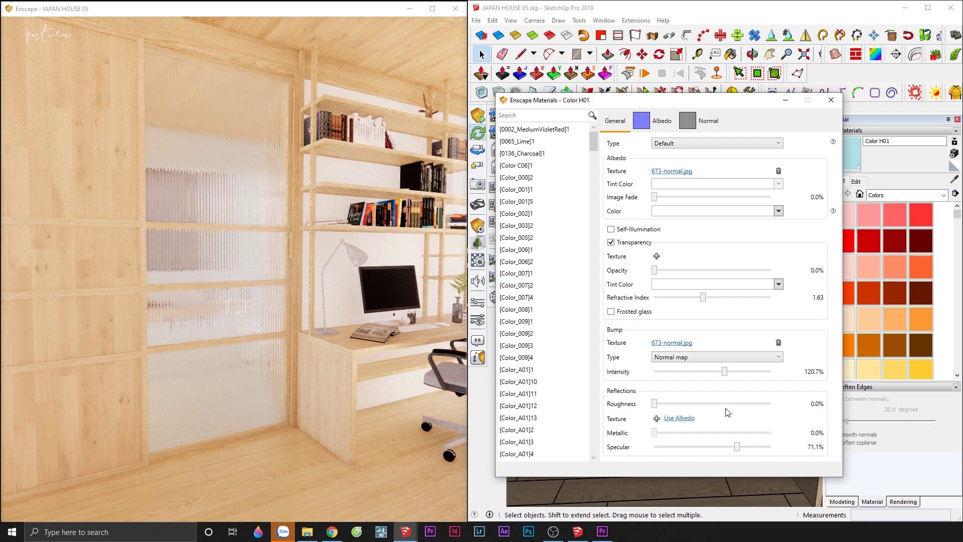
pyautogui.click(654, 121)
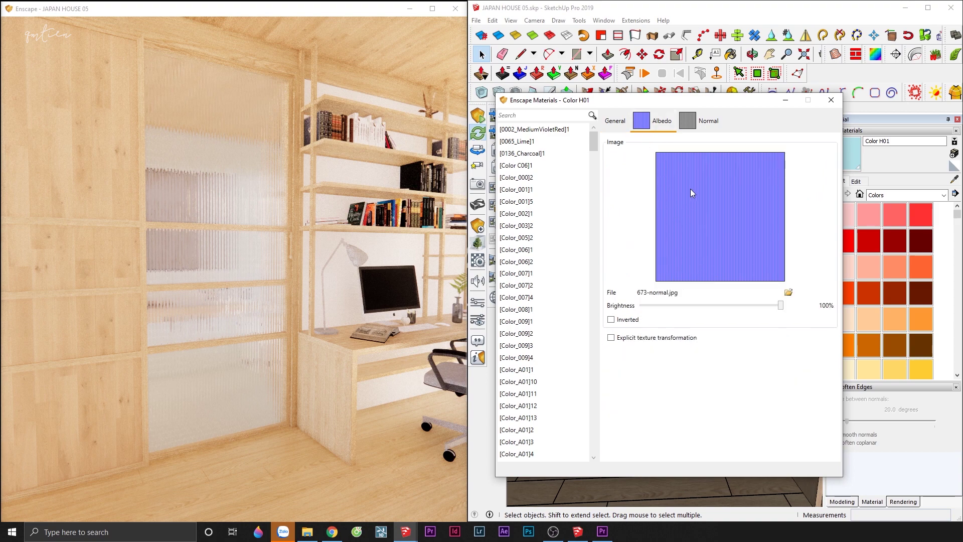
# Step: Close and reopen Color H01's Enscape settings, reposition the window and return to Albedo
pyautogui.click(695, 123)
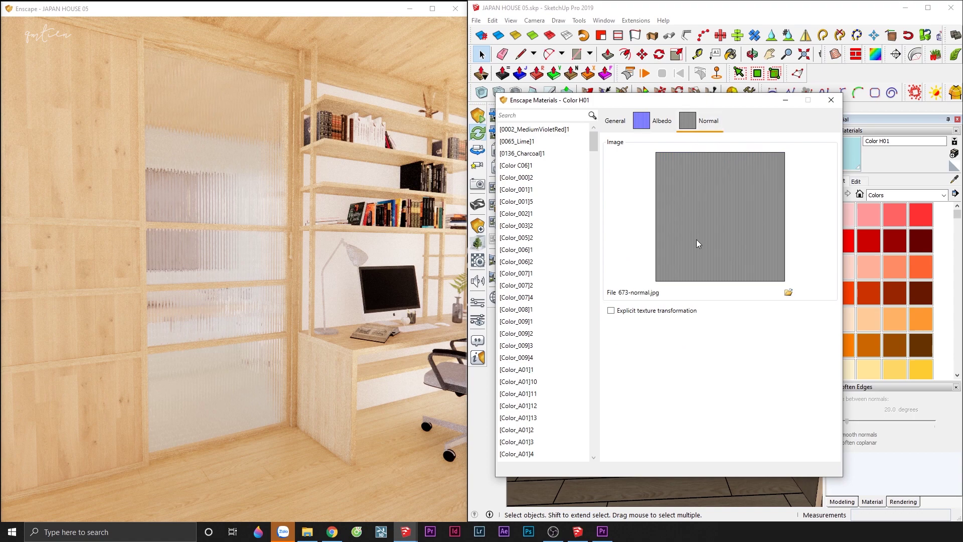
pyautogui.click(830, 100)
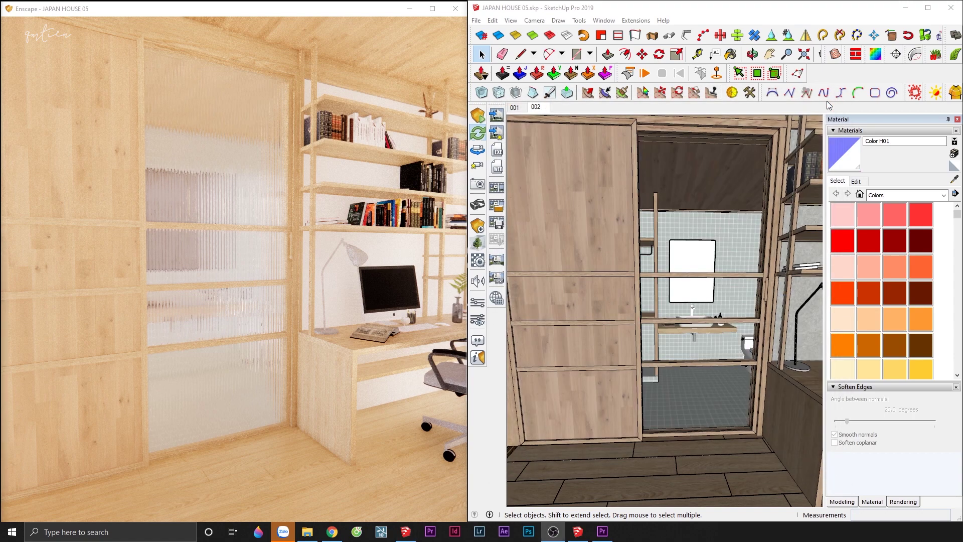
pyautogui.click(479, 263)
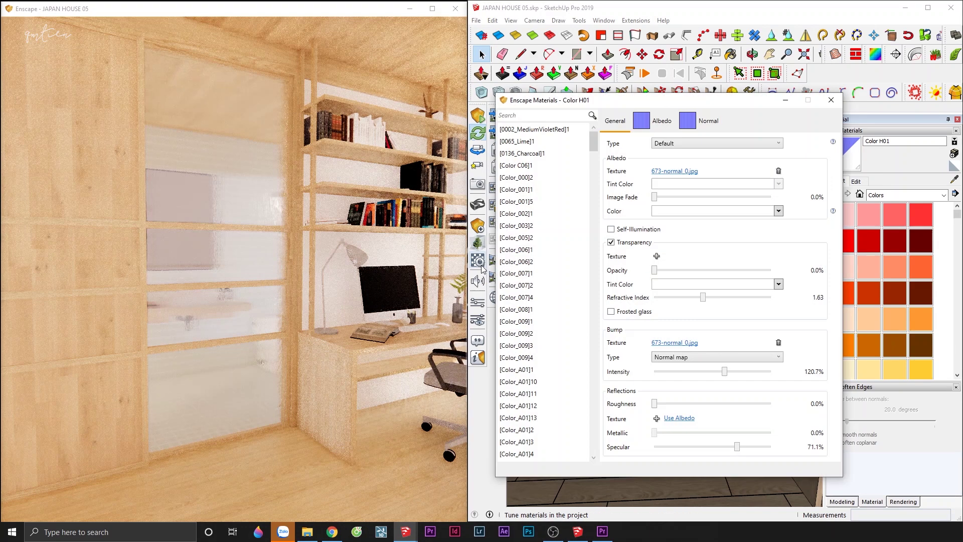
pyautogui.click(695, 129)
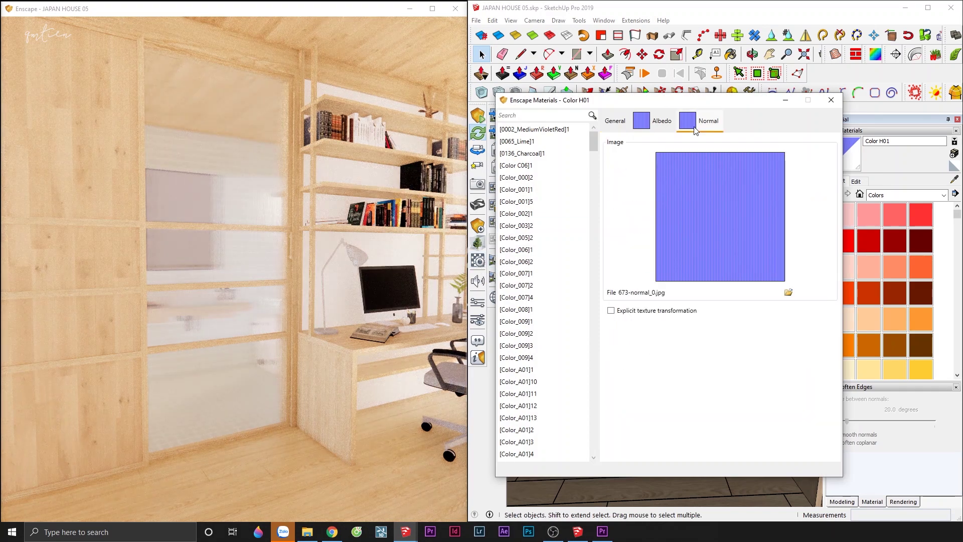
pyautogui.click(622, 123)
pyautogui.moveTo(627, 100); pyautogui.dragTo(590, 86)
pyautogui.click(608, 115)
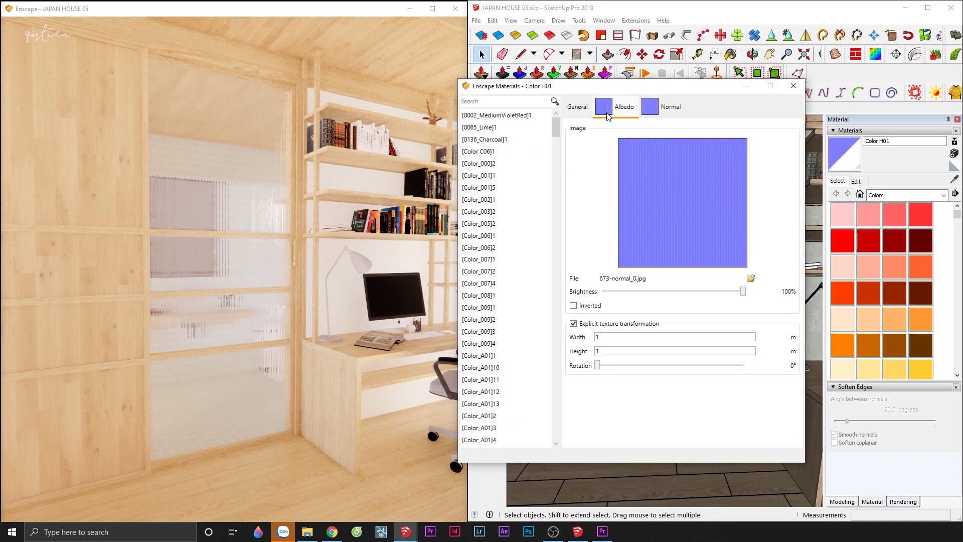
# Step: Replace the albedo texture with gDdevXx.png, no alpha channel, sized 0.5 × 0.5 m
pyautogui.click(751, 278)
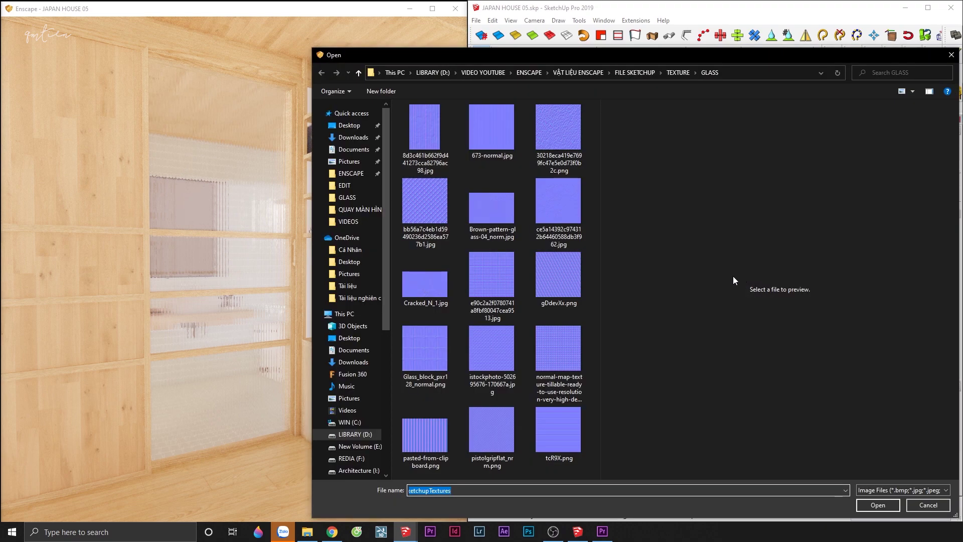
pyautogui.moveTo(558, 276)
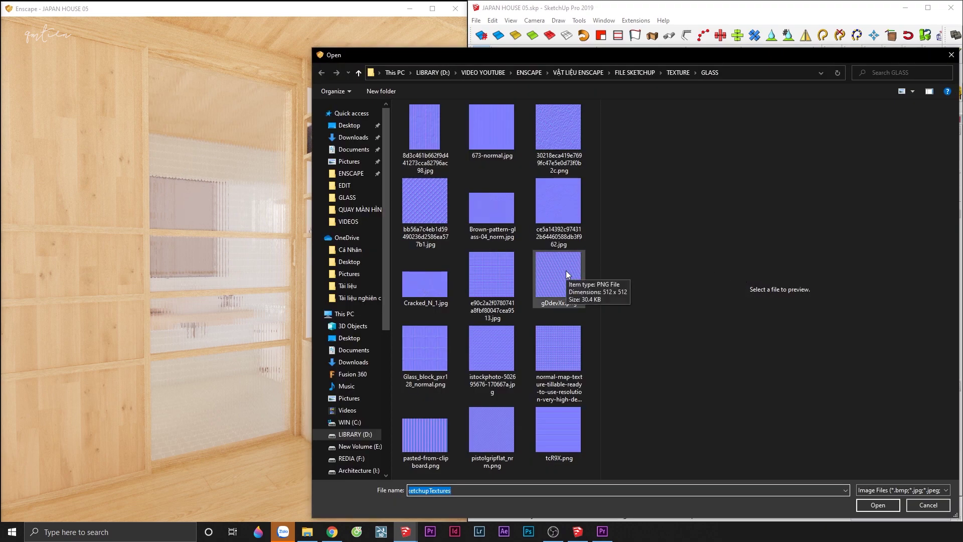
pyautogui.click(566, 274)
pyautogui.doubleClick(566, 274)
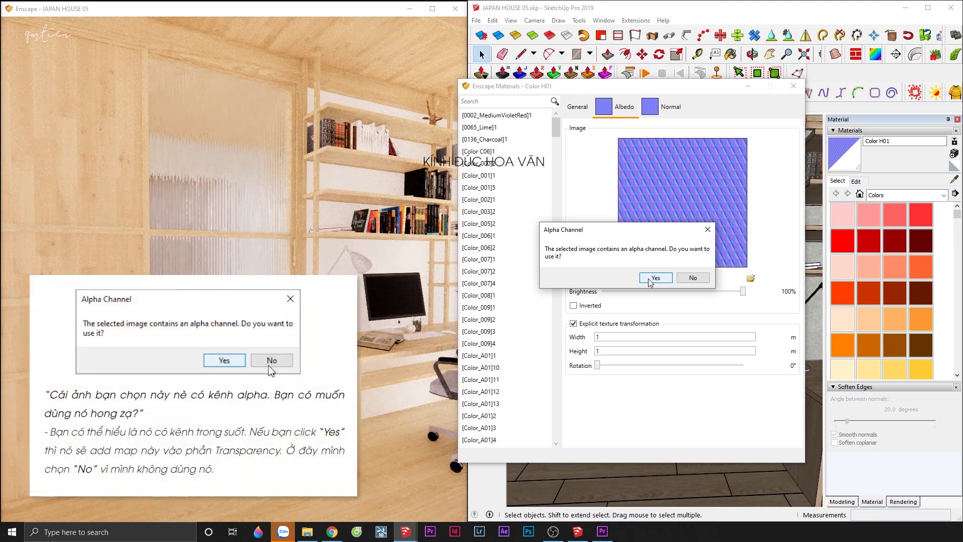
pyautogui.click(691, 281)
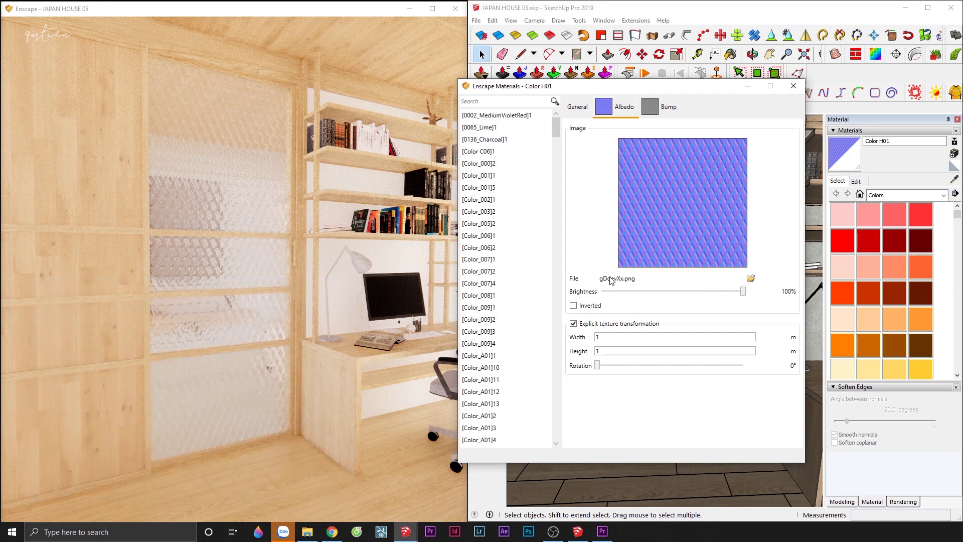
pyautogui.moveTo(608, 336); pyautogui.dragTo(583, 331)
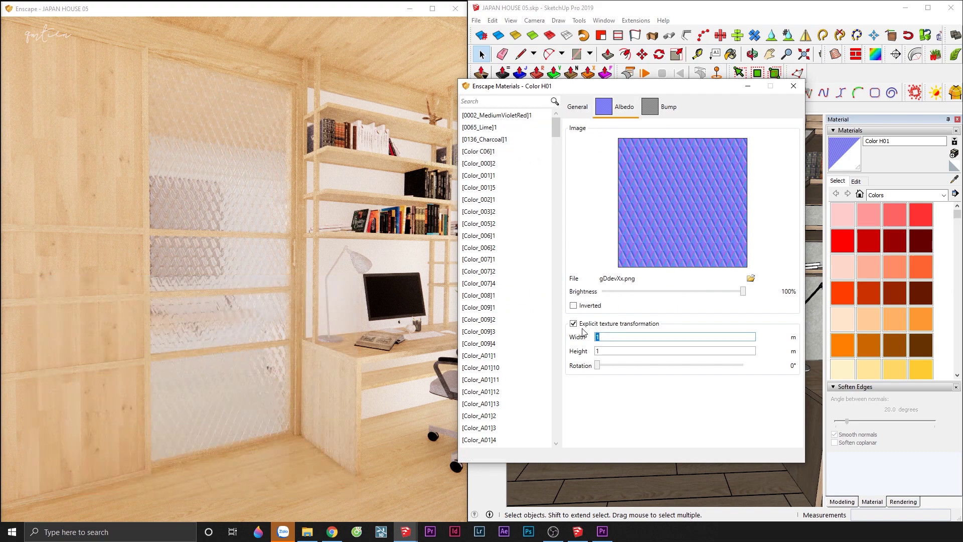
pyautogui.write('0.5')
pyautogui.doubleClick(593, 353)
pyautogui.write('0.5')
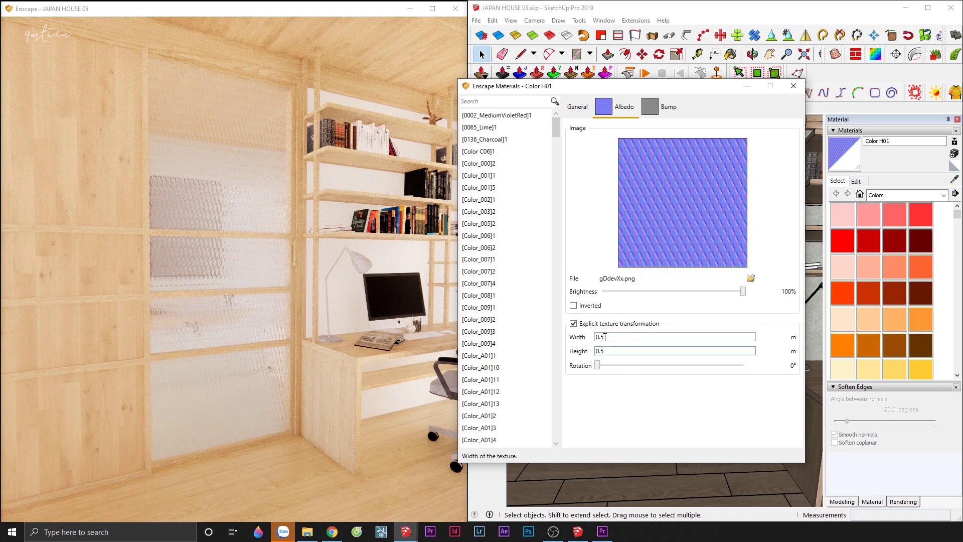
pyautogui.click(608, 337)
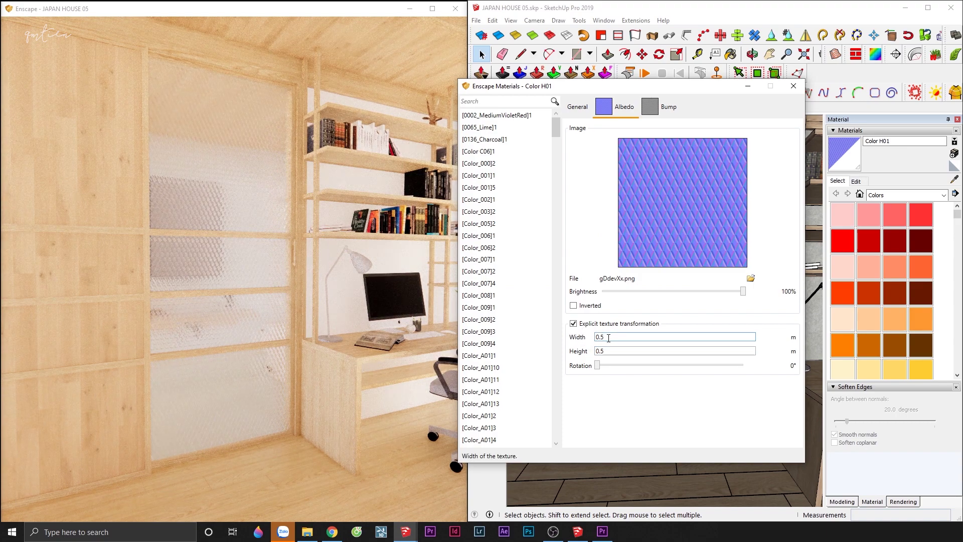
# Step: Load the rippled hammered-glass PNG as Color H01's albedo texture at 1 × 1 m
pyautogui.click(748, 281)
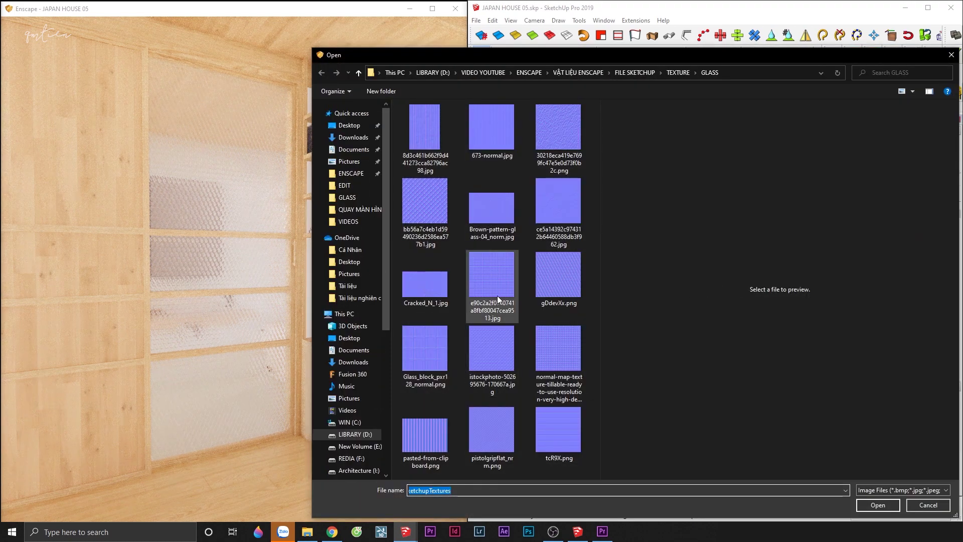
pyautogui.click(497, 296)
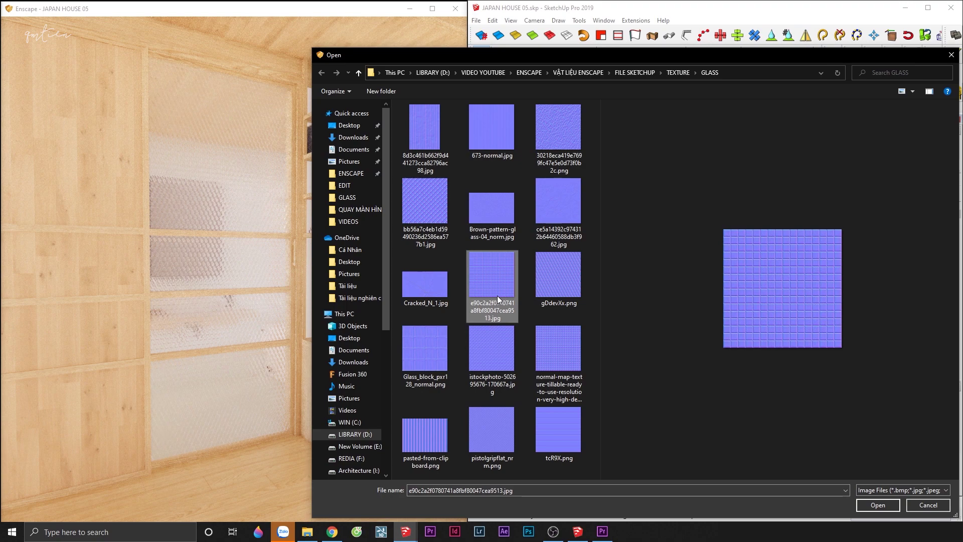
pyautogui.click(569, 153)
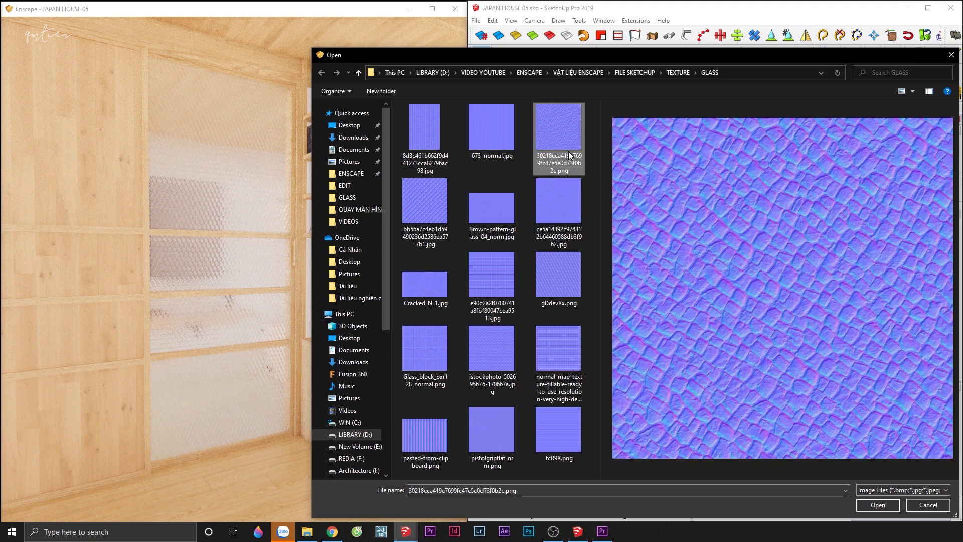
pyautogui.click(878, 505)
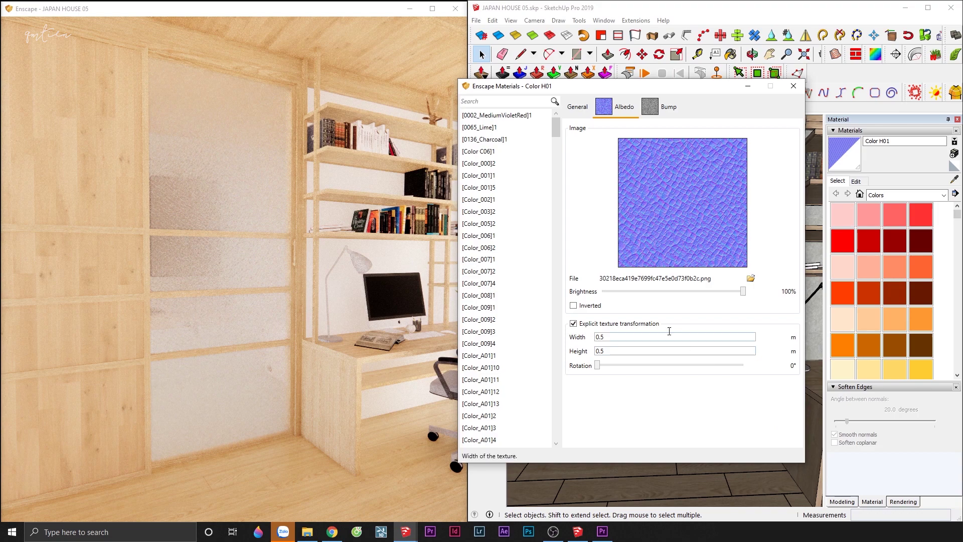
pyautogui.doubleClick(601, 336)
pyautogui.write('1')
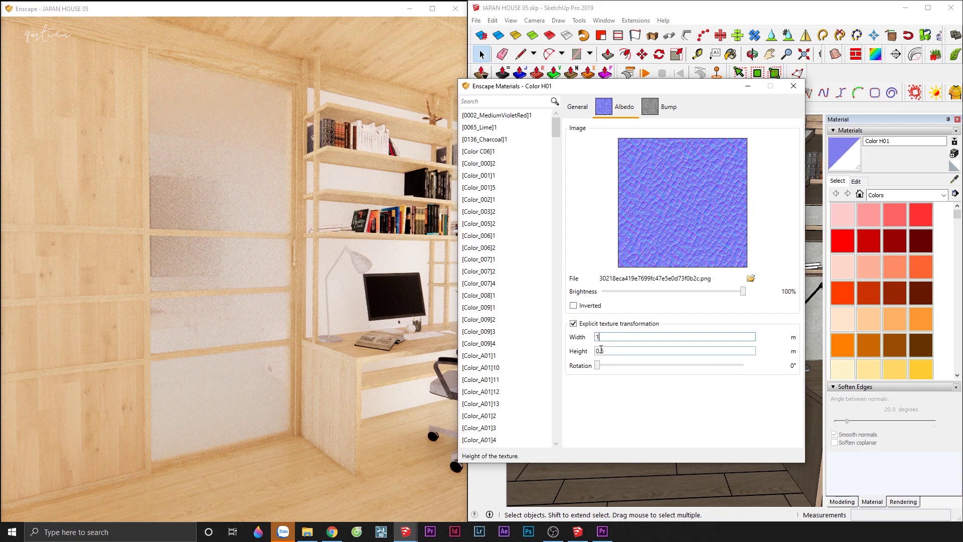
pyautogui.press('Tab')
pyautogui.write('1')
pyautogui.moveTo(242, 276); pyautogui.dragTo(211, 273)
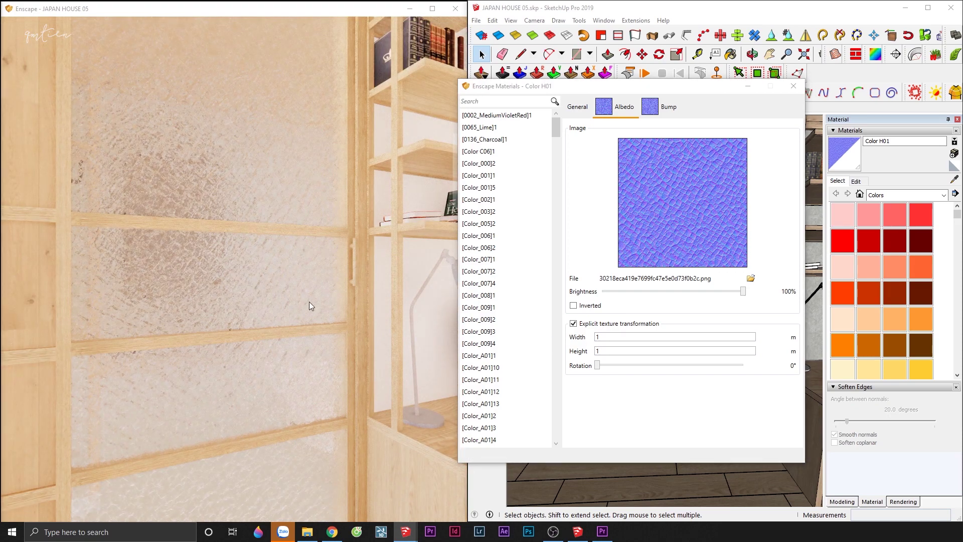
# Step: Show the General settings of mirror material 146579 with the bathroom mirror in view
pyautogui.click(578, 107)
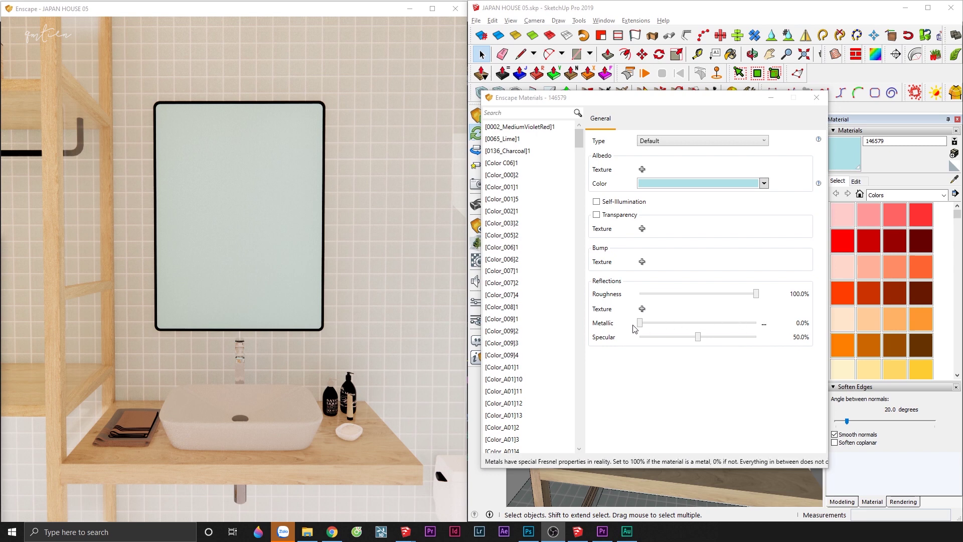
# Step: Make mirror material 146579 100% metallic with 0% roughness, viewing the mirror up close
pyautogui.moveTo(641, 329); pyautogui.dragTo(769, 324)
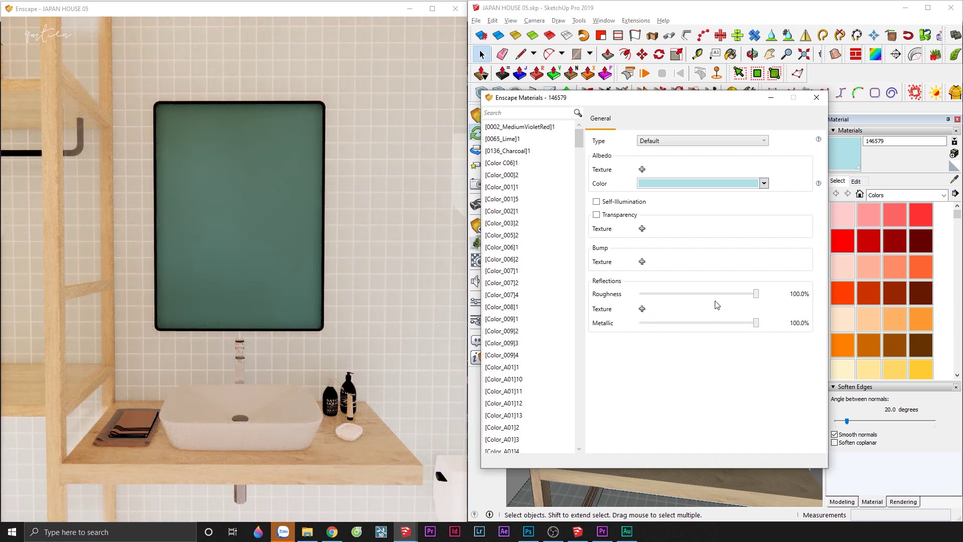
pyautogui.moveTo(755, 294)
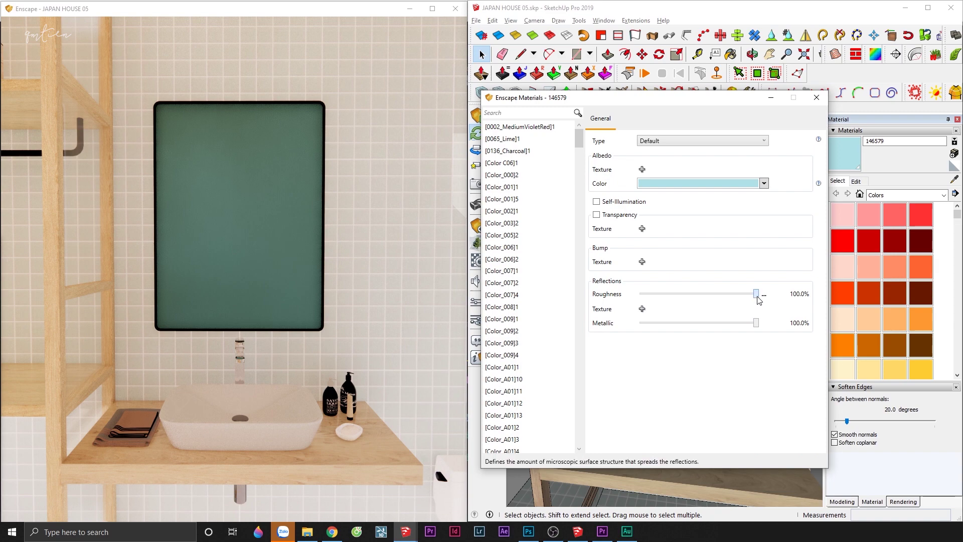
pyautogui.moveTo(757, 299); pyautogui.dragTo(627, 301)
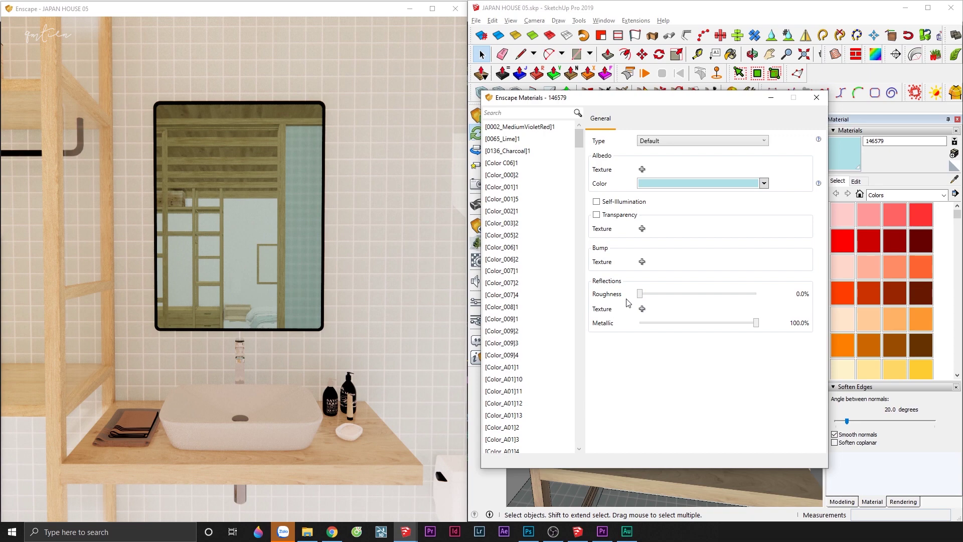
pyautogui.click(440, 408)
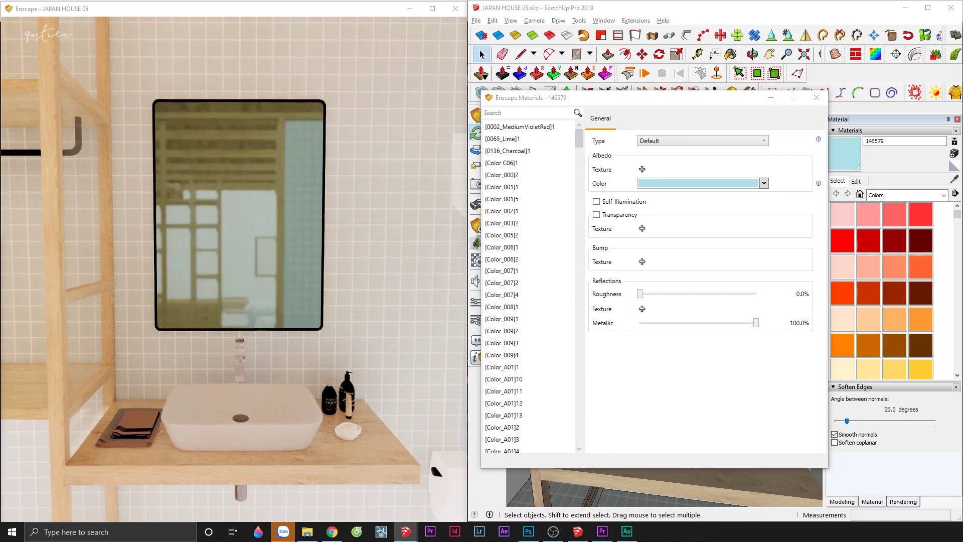
pyautogui.moveTo(440, 408); pyautogui.dragTo(263, 243)
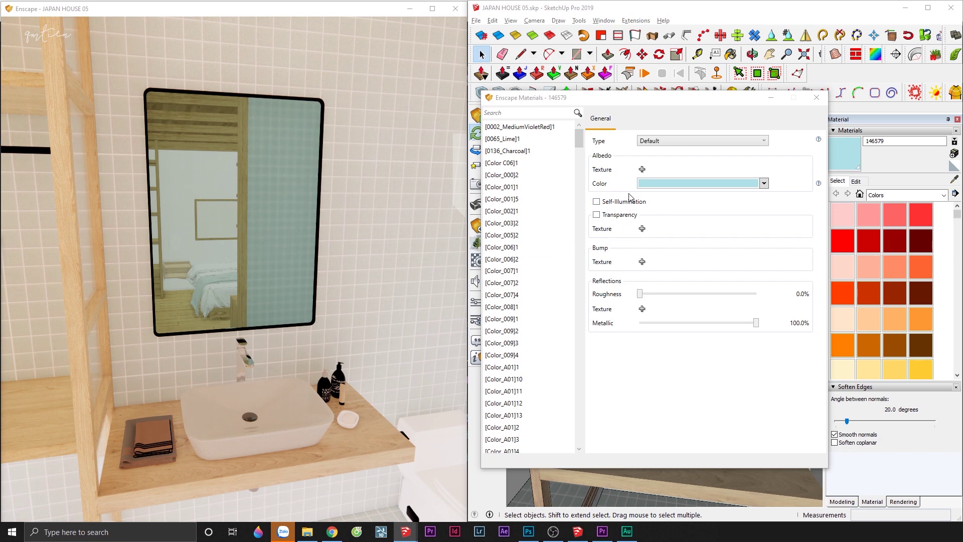
# Step: Try white, orange and bronze tints on the mirror, settling on pure white #FFFFFF
pyautogui.click(652, 189)
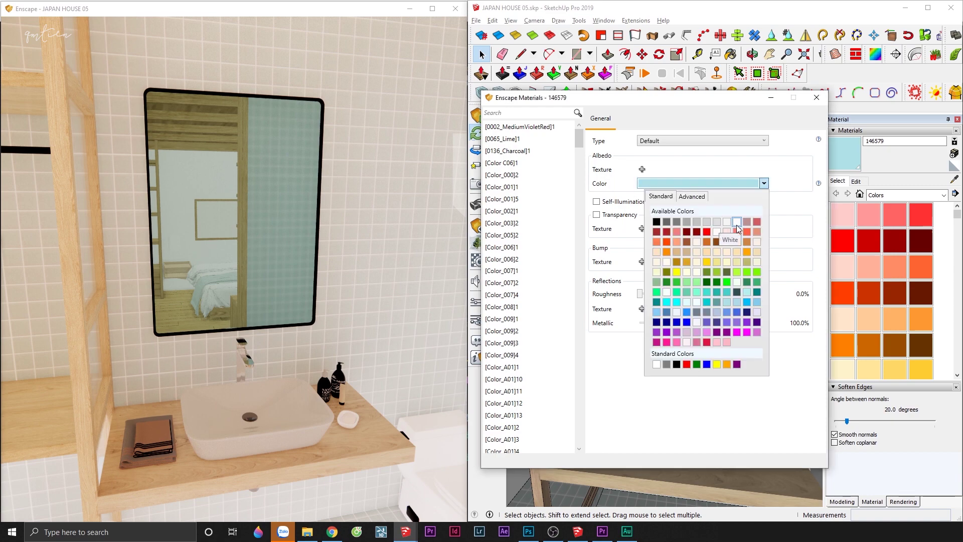
pyautogui.click(737, 222)
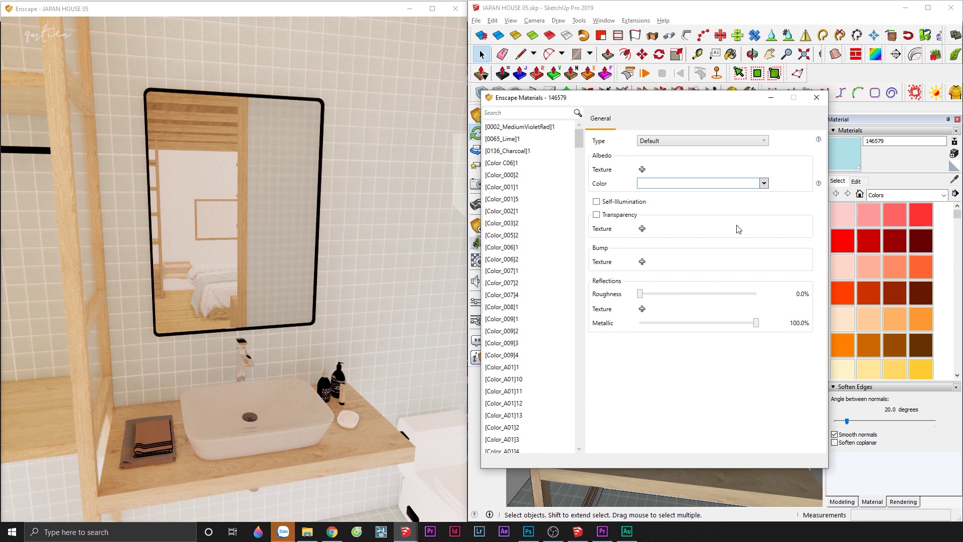
pyautogui.click(711, 186)
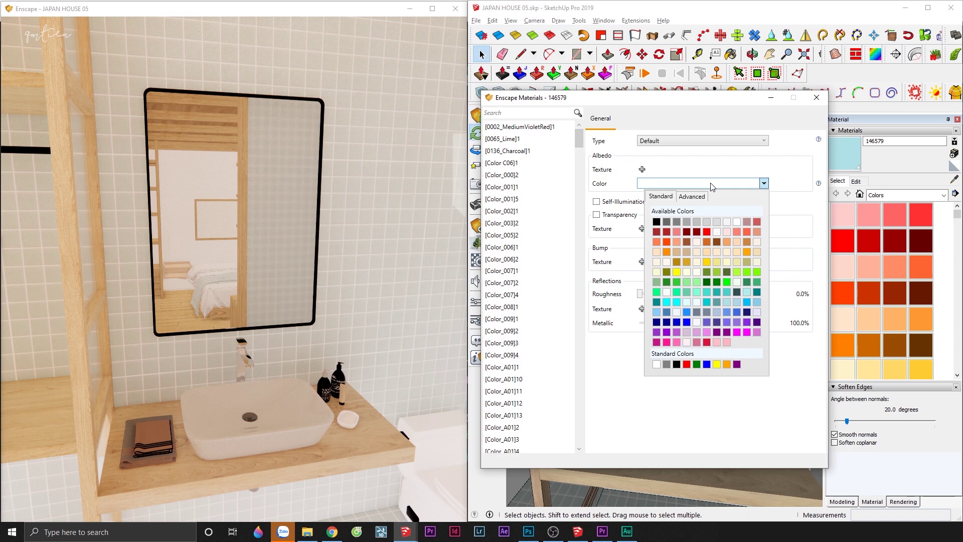
pyautogui.click(746, 251)
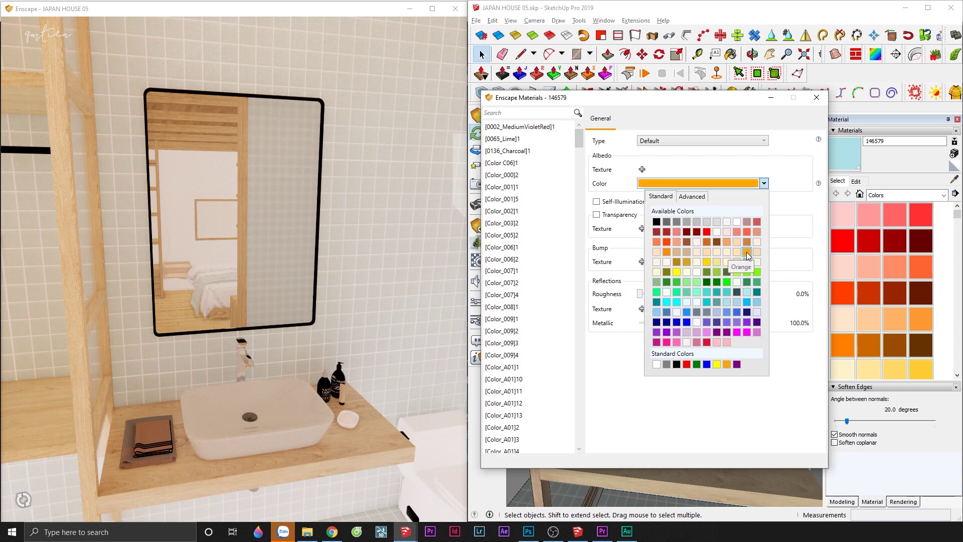
pyautogui.click(763, 186)
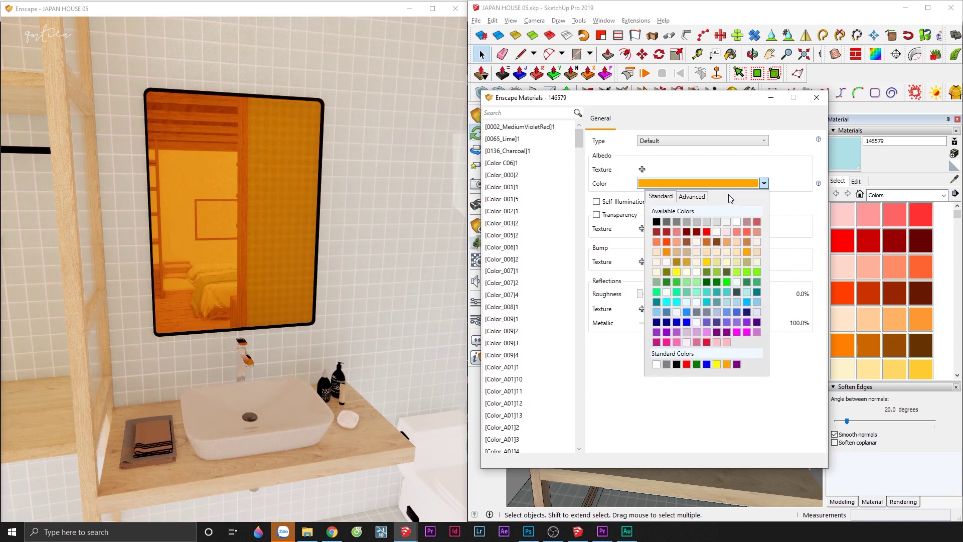
pyautogui.click(692, 196)
pyautogui.moveTo(713, 215); pyautogui.dragTo(688, 209)
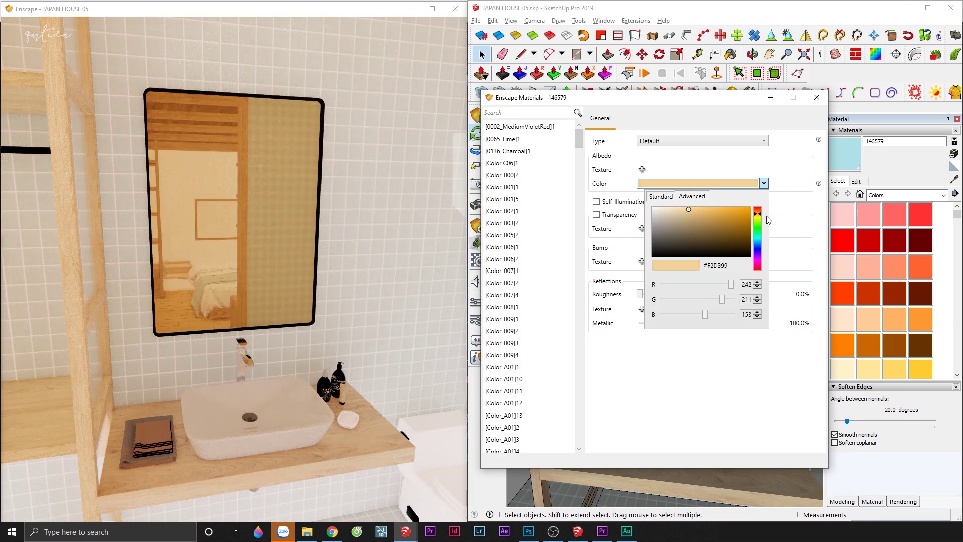
pyautogui.moveTo(761, 216); pyautogui.dragTo(763, 216)
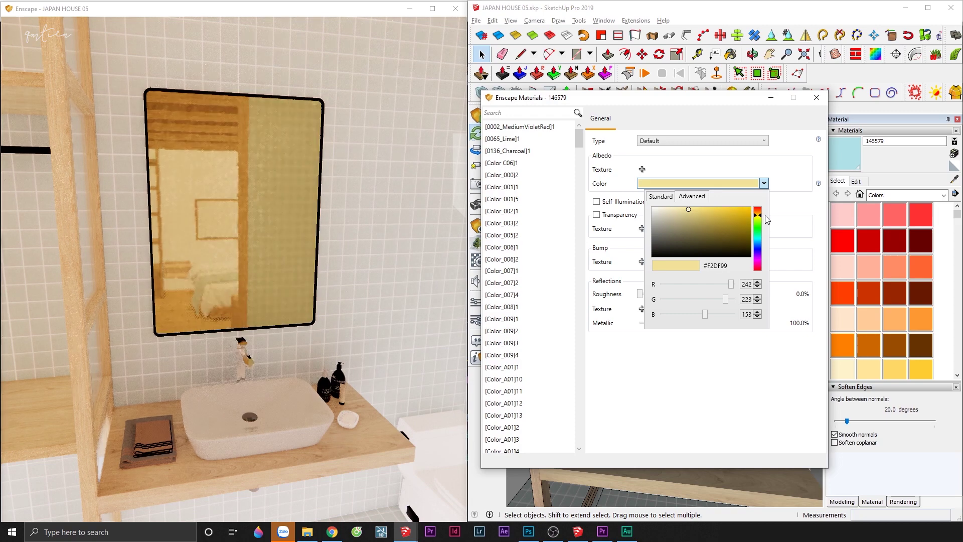
pyautogui.click(695, 220)
pyautogui.click(688, 218)
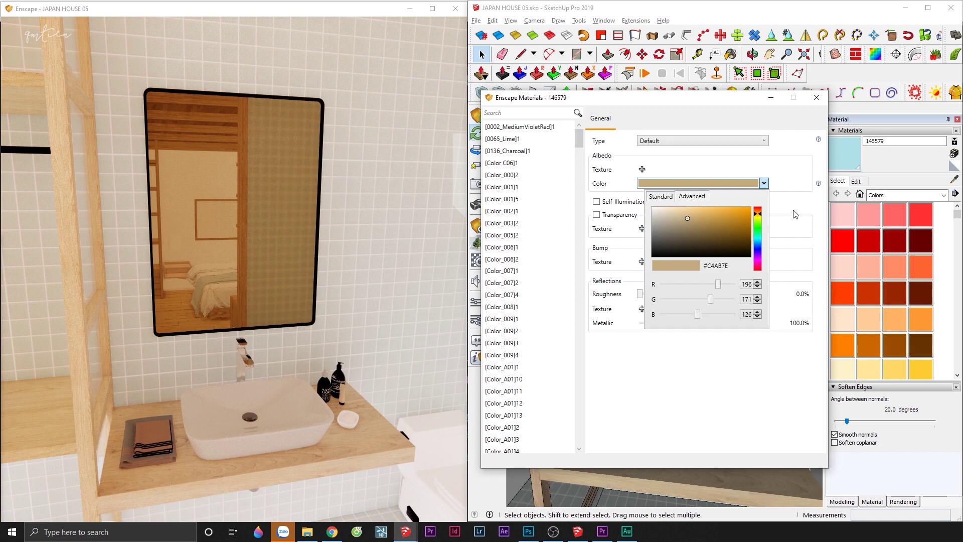
pyautogui.moveTo(696, 219); pyautogui.dragTo(650, 206)
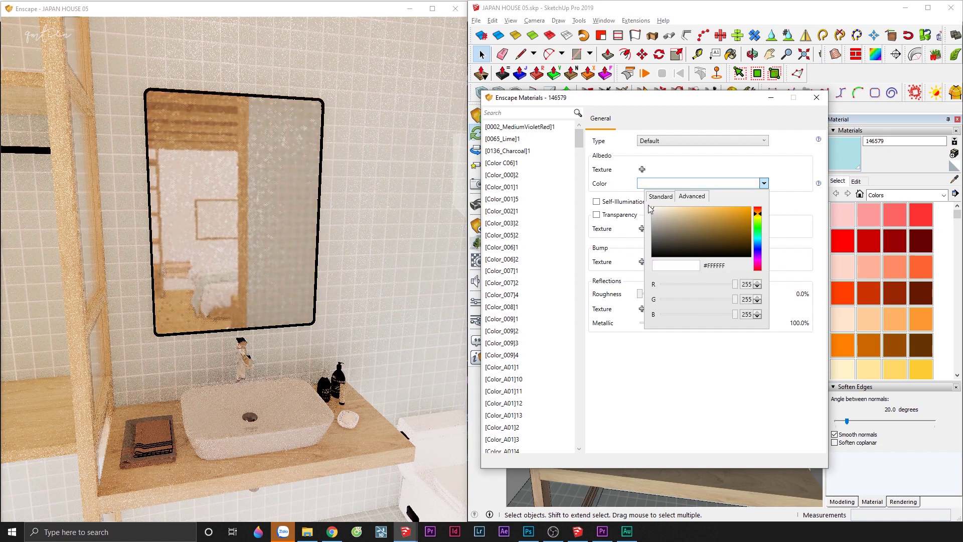
pyautogui.click(785, 205)
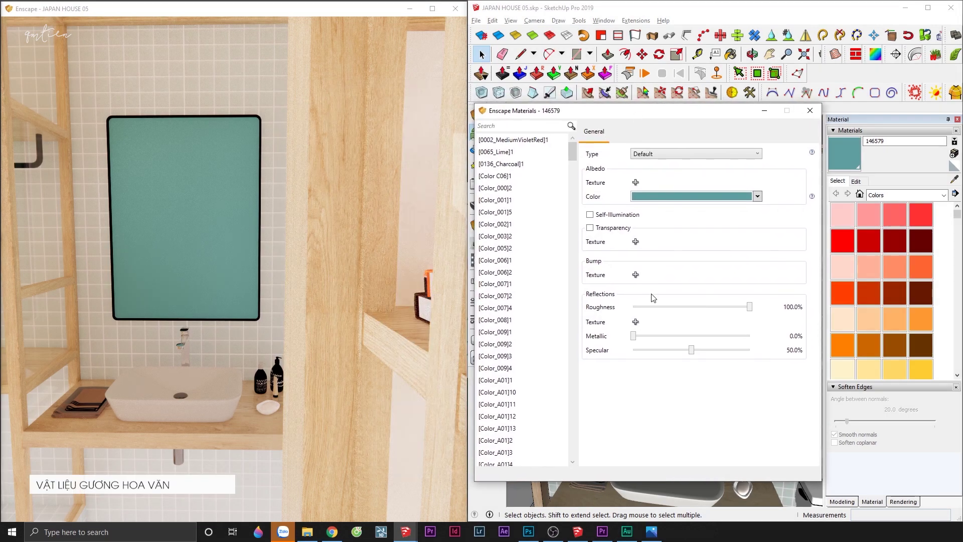
# Step: Load frame-anh-ghep-hoa-van_042657313.png from the TEXTURE folder as the mirror's albedo texture
pyautogui.click(636, 182)
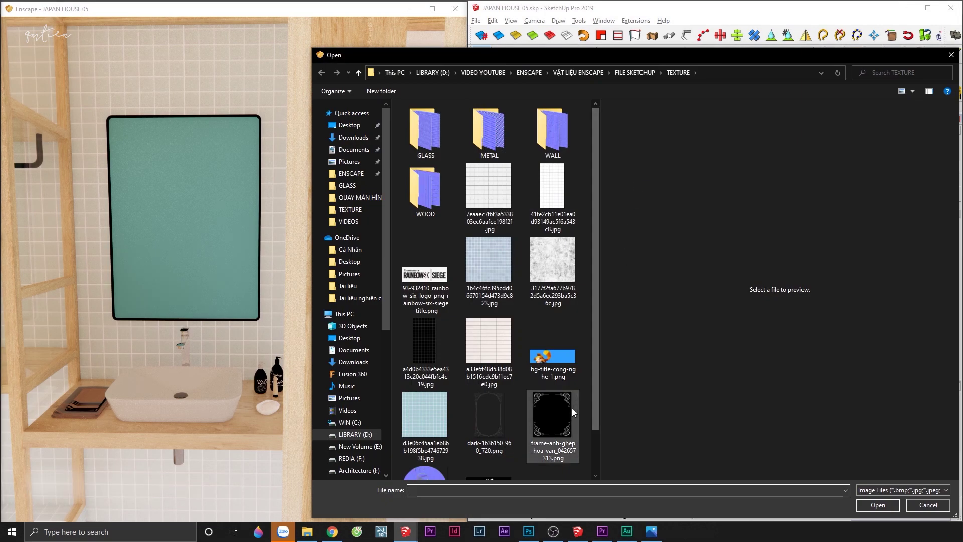
pyautogui.click(571, 411)
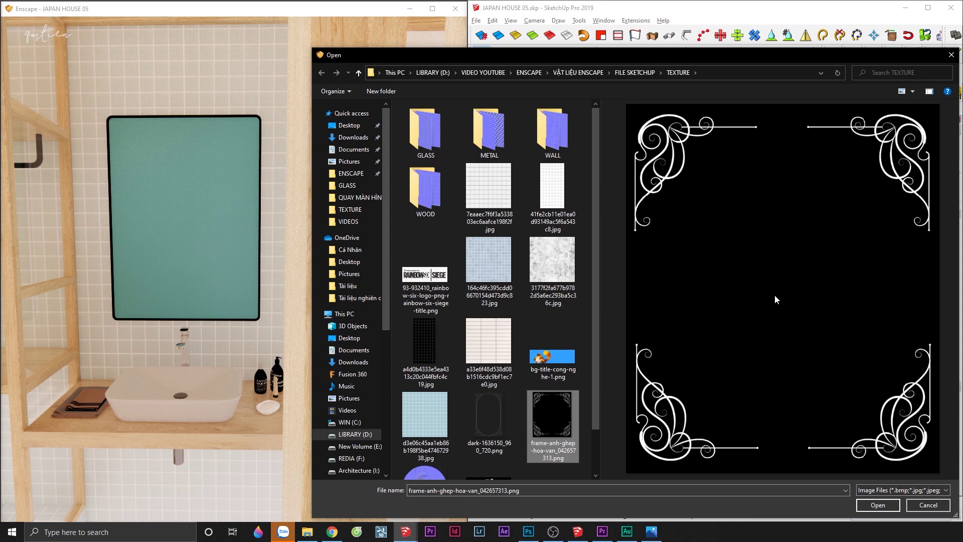
pyautogui.click(862, 506)
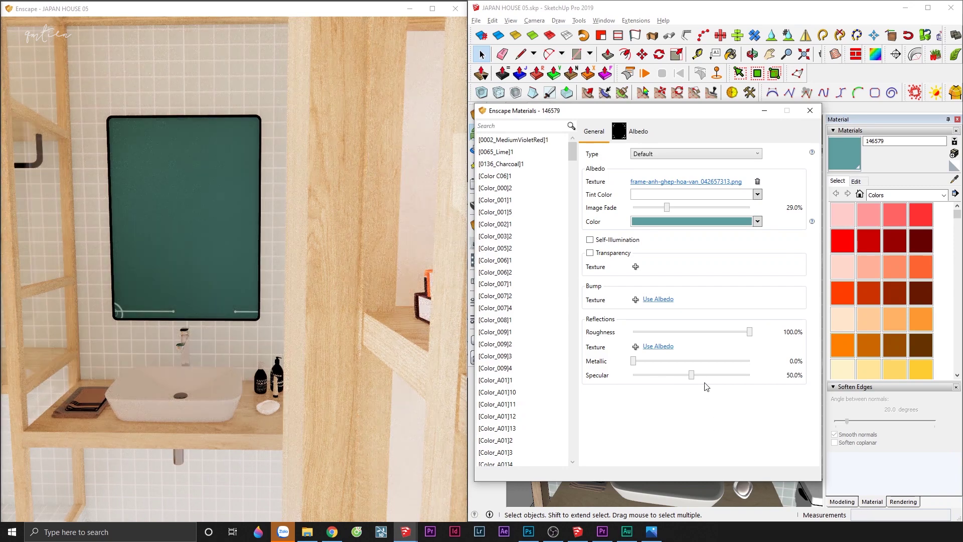
# Step: Scale the ornamental texture on the mirror face with Texture > Position so the corner scrolls fit
pyautogui.moveTo(693, 117); pyautogui.dragTo(483, 112)
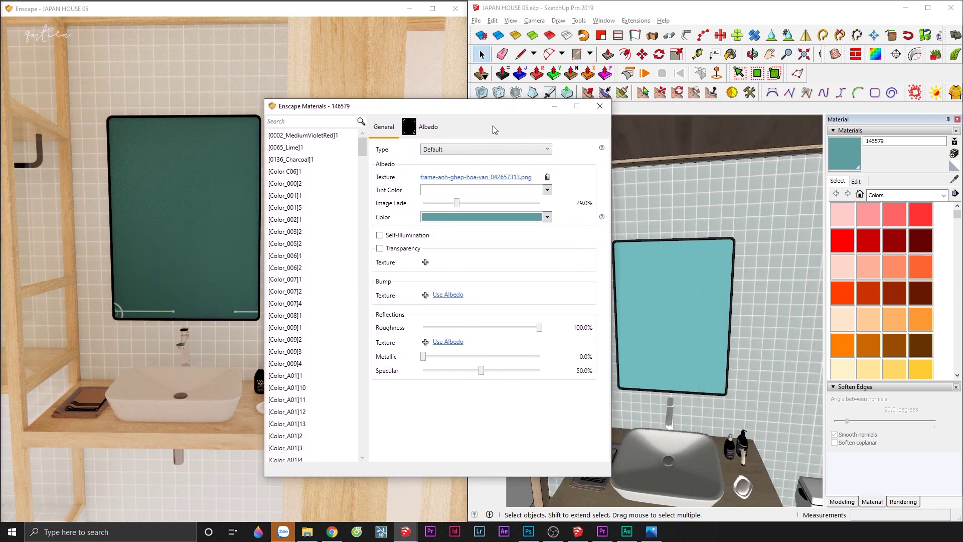
pyautogui.doubleClick(710, 341)
pyautogui.click(710, 342)
pyautogui.scroll(-2, 702, 341)
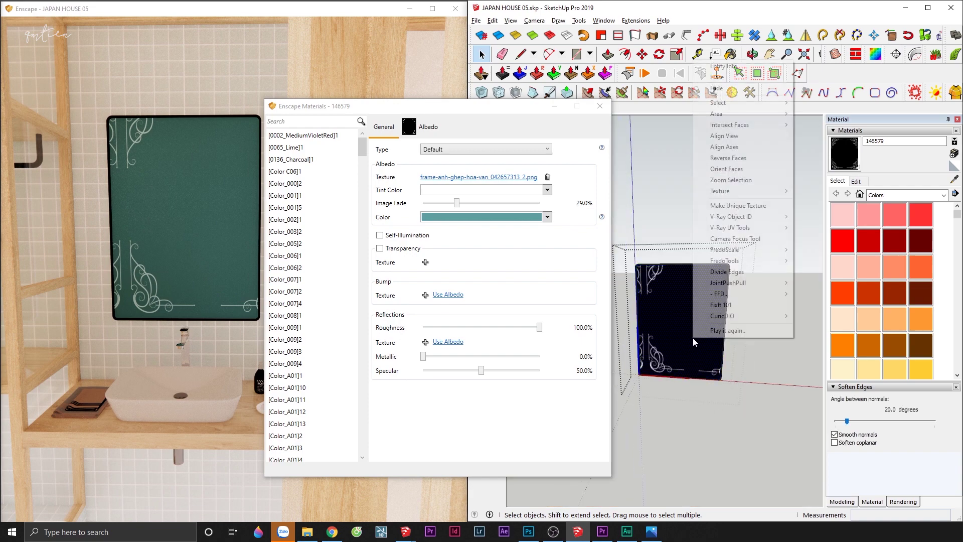
pyautogui.rightClick(693, 338)
pyautogui.moveTo(742, 192)
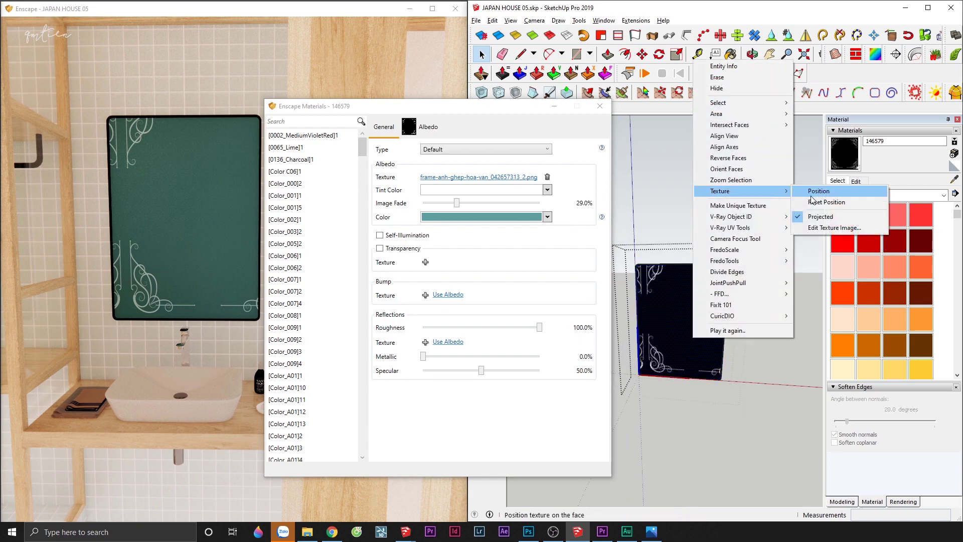
pyautogui.click(810, 191)
pyautogui.moveTo(807, 390); pyautogui.dragTo(779, 389)
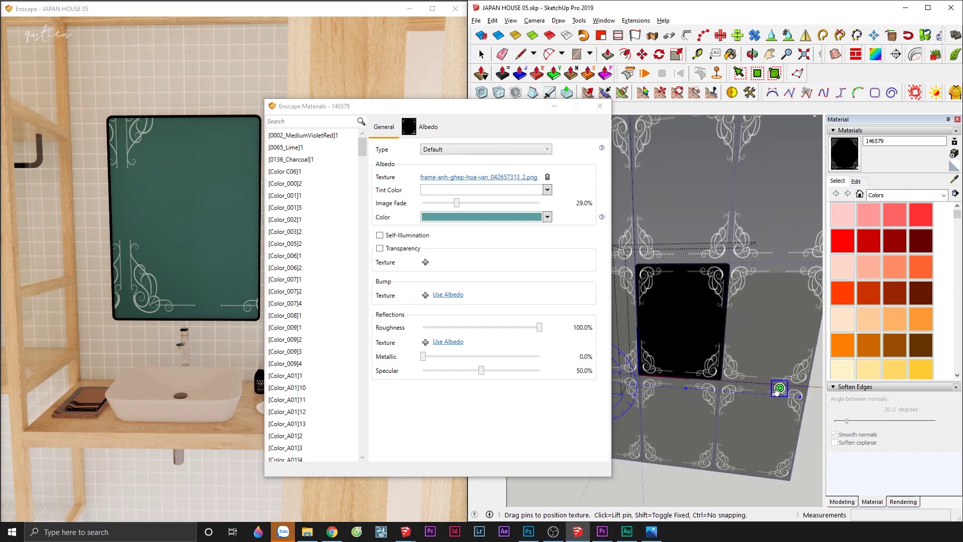
pyautogui.click(673, 471)
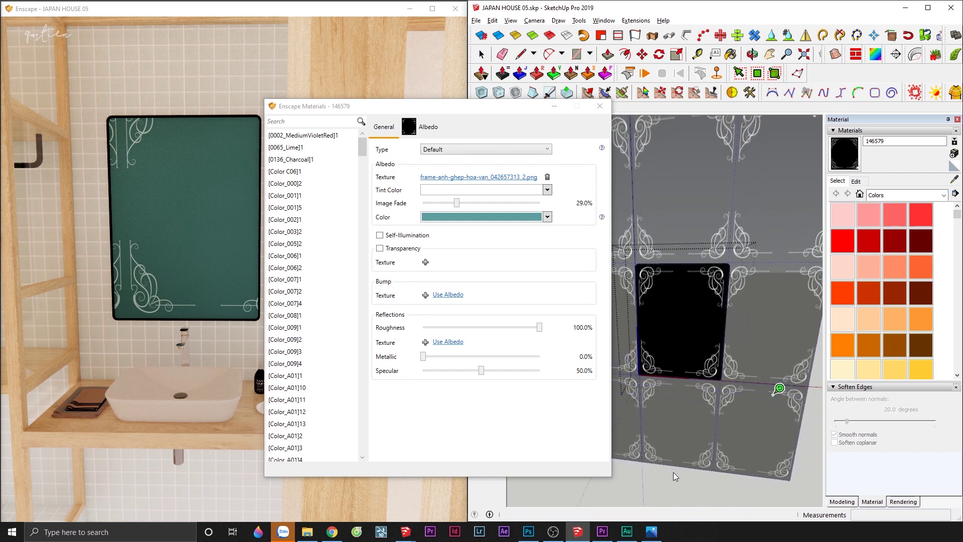
pyautogui.moveTo(465, 113); pyautogui.dragTo(569, 107)
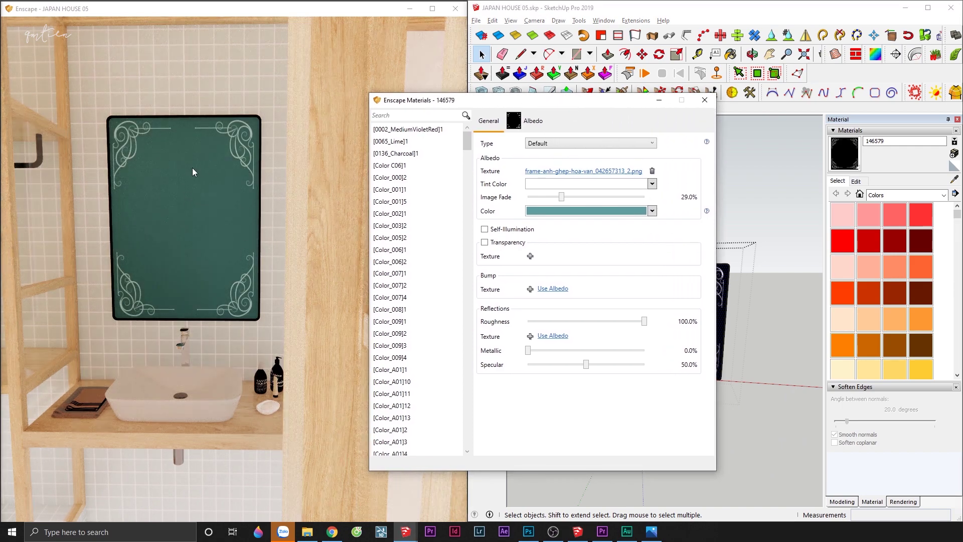
pyautogui.moveTo(536, 355)
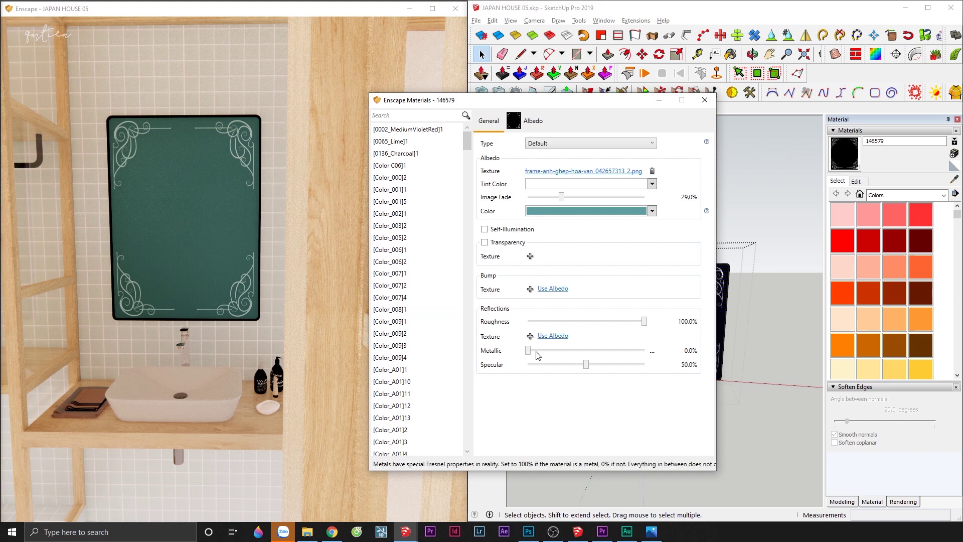
# Step: Set the mirror to 100% metallic, 0% image fade, white colour, and albedo as roughness map
pyautogui.moveTo(529, 351)
pyautogui.mouseDown()
pyautogui.moveTo(647, 351)
pyautogui.moveTo(501, 331)
pyautogui.mouseUp()
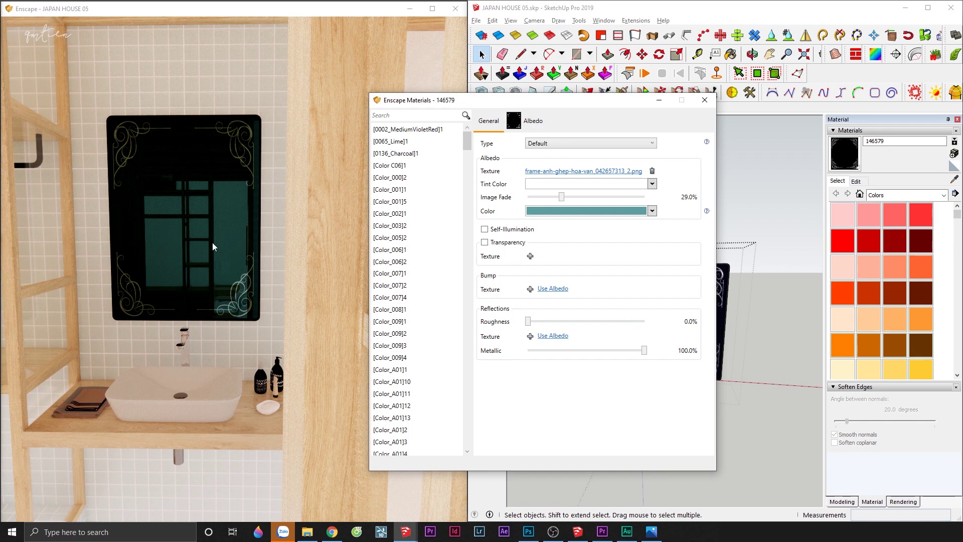
pyautogui.moveTo(562, 196)
pyautogui.moveTo(562, 198); pyautogui.dragTo(512, 199)
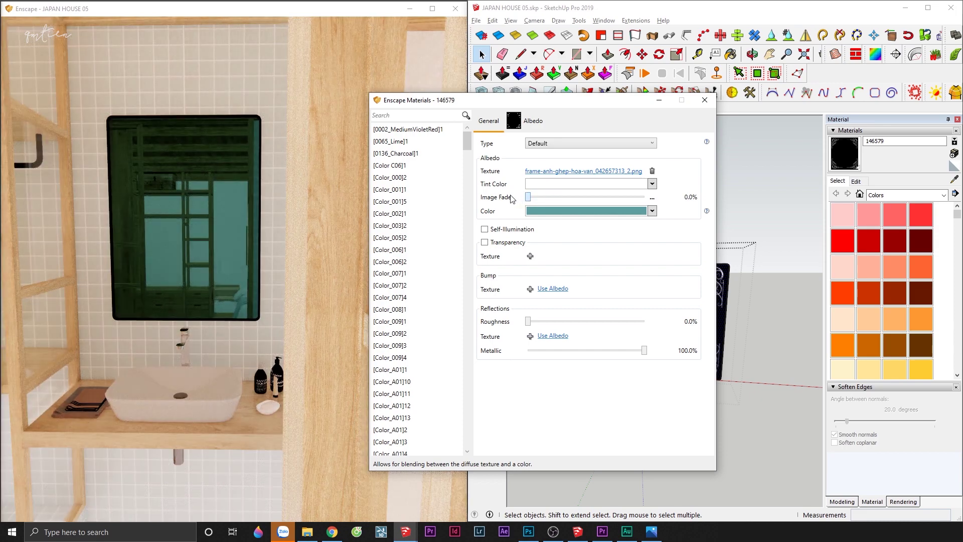
pyautogui.click(537, 215)
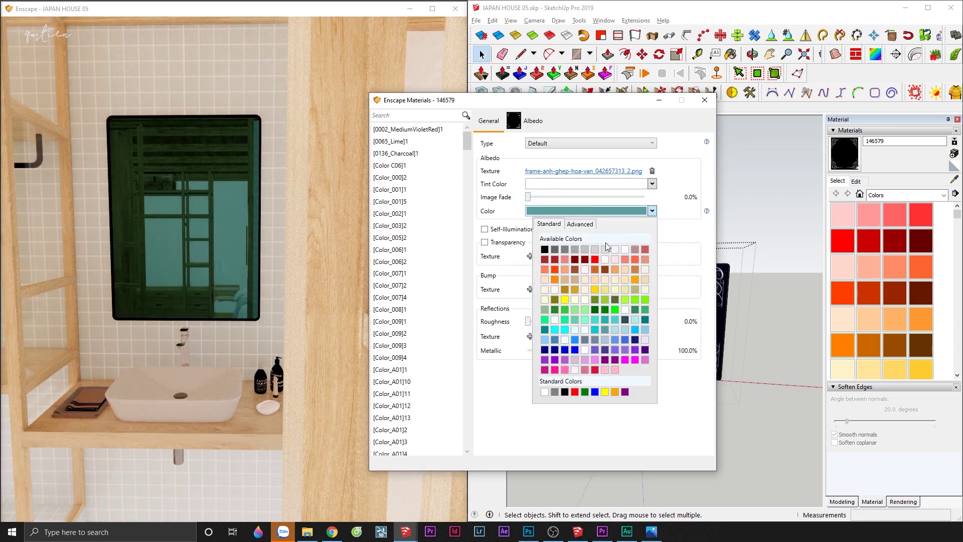
pyautogui.click(624, 250)
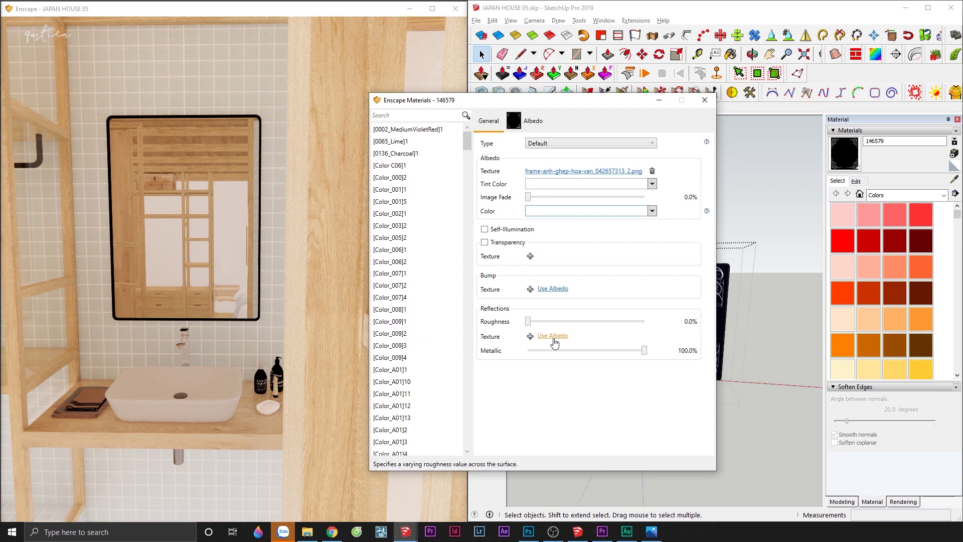
pyautogui.click(553, 337)
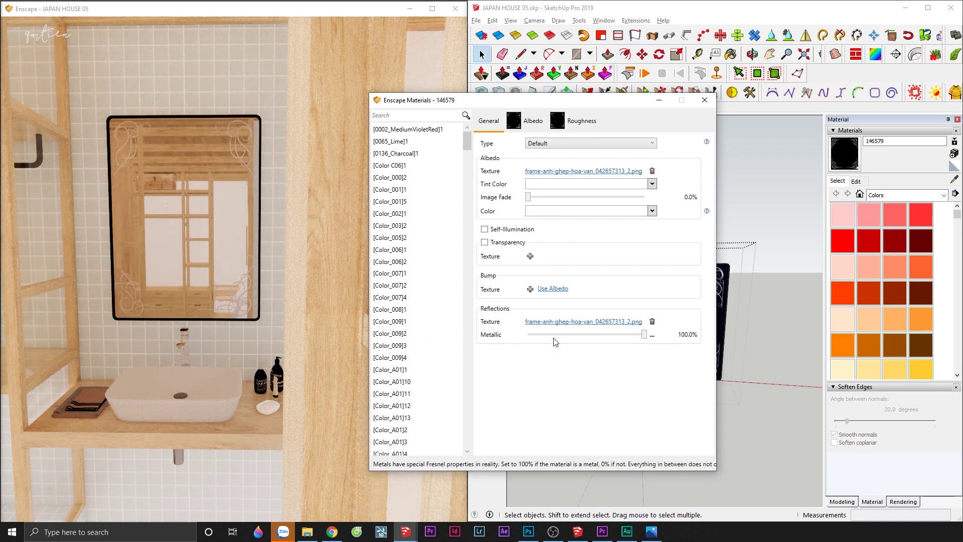
# Step: Test roughness map brightness at 33%, restore it to 100%, and inspect the frosted mirror corners
pyautogui.click(567, 128)
pyautogui.scroll(3, 221, 265)
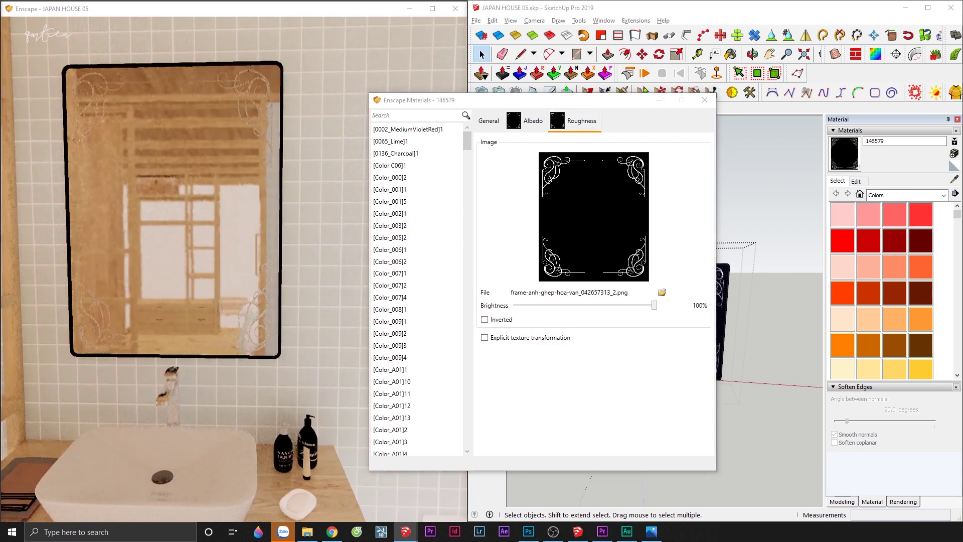
pyautogui.scroll(3, 212, 265)
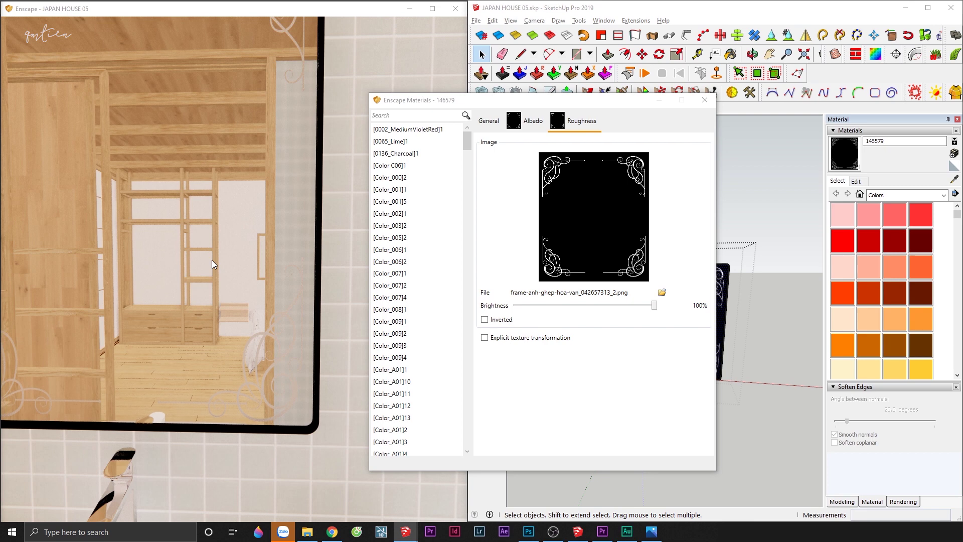
pyautogui.moveTo(651, 305)
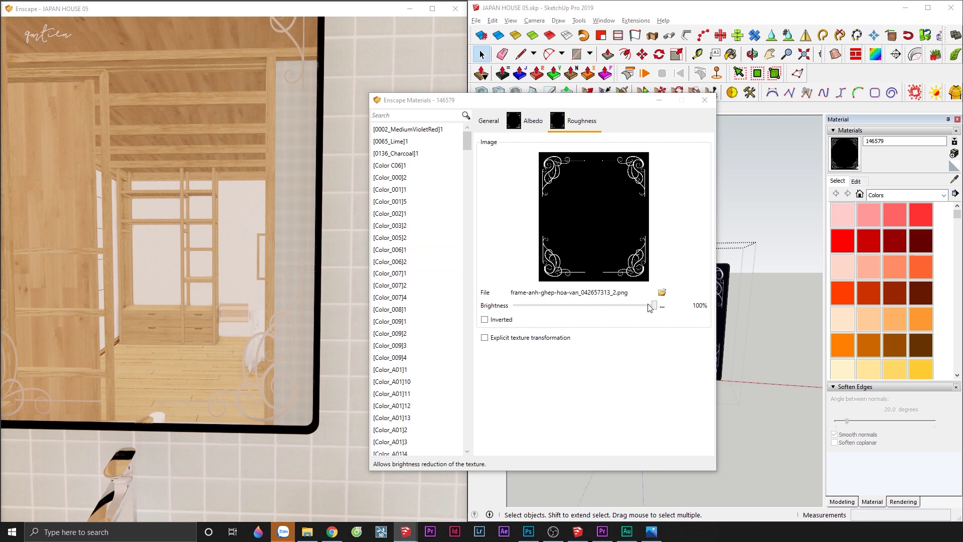
pyautogui.moveTo(655, 308); pyautogui.dragTo(554, 308)
pyautogui.click(270, 365)
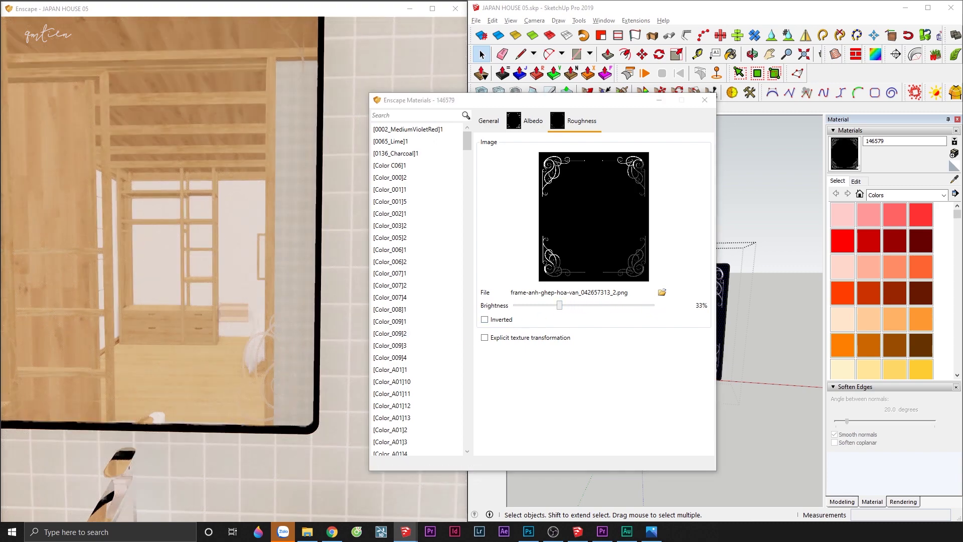
pyautogui.moveTo(270, 365); pyautogui.dragTo(270, 365)
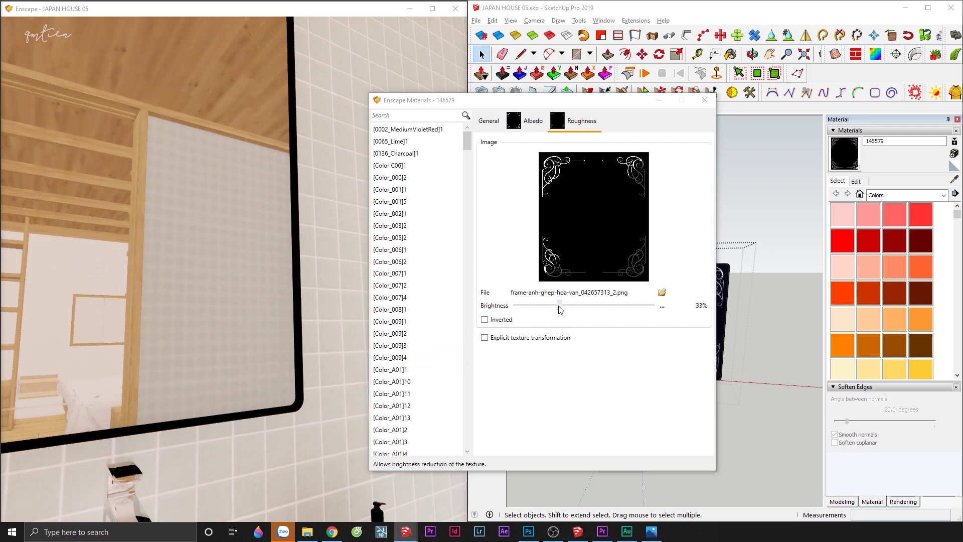
pyautogui.moveTo(560, 310); pyautogui.dragTo(662, 306)
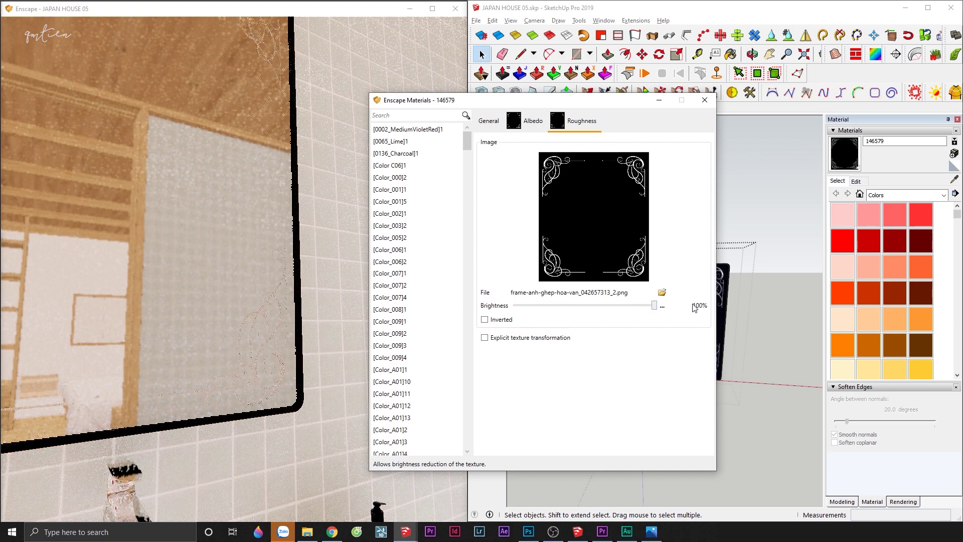
pyautogui.moveTo(240, 320); pyautogui.dragTo(216, 306)
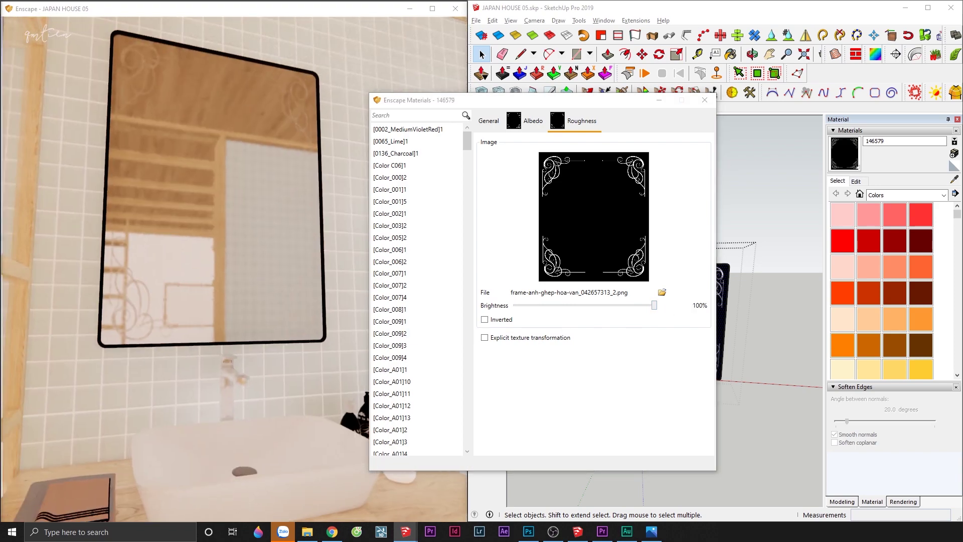
pyautogui.moveTo(244, 254); pyautogui.dragTo(236, 261)
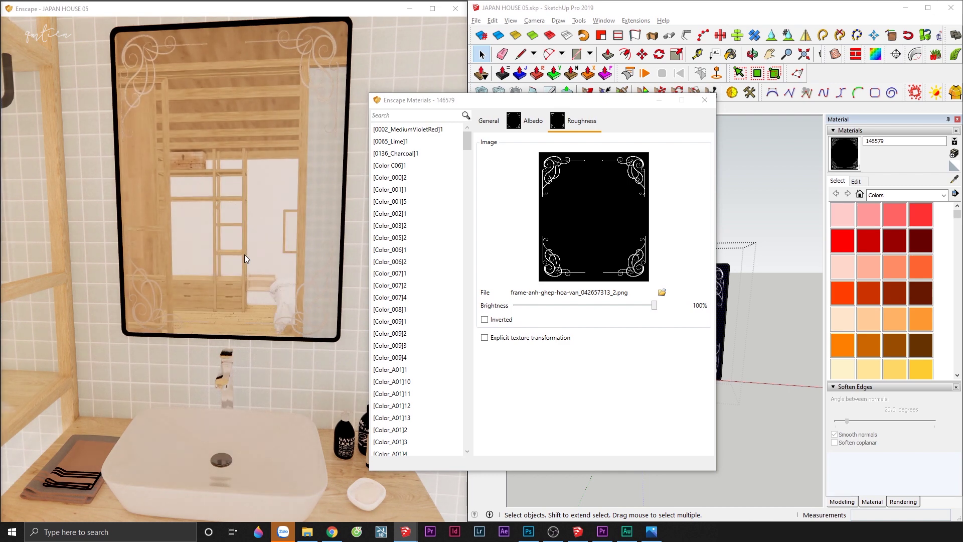
pyautogui.moveTo(244, 254); pyautogui.dragTo(244, 254)
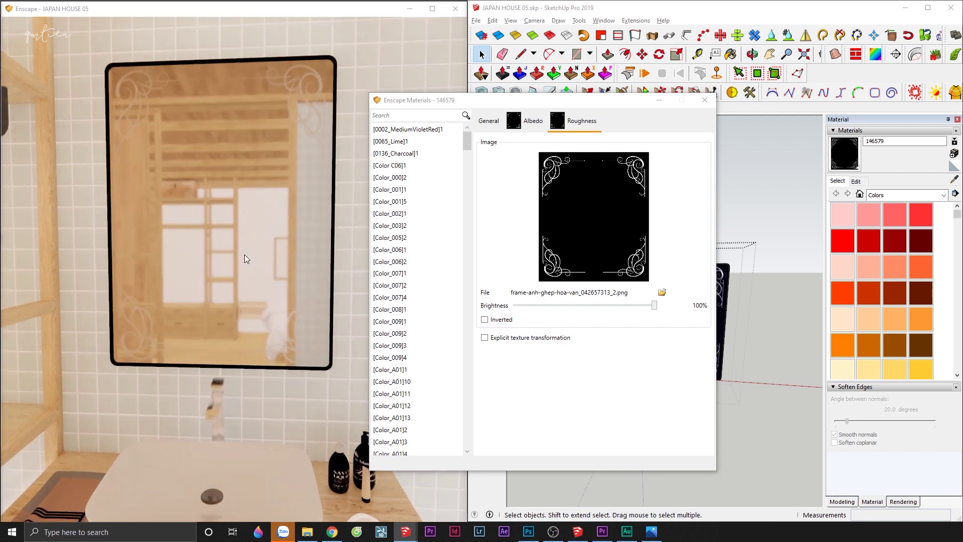